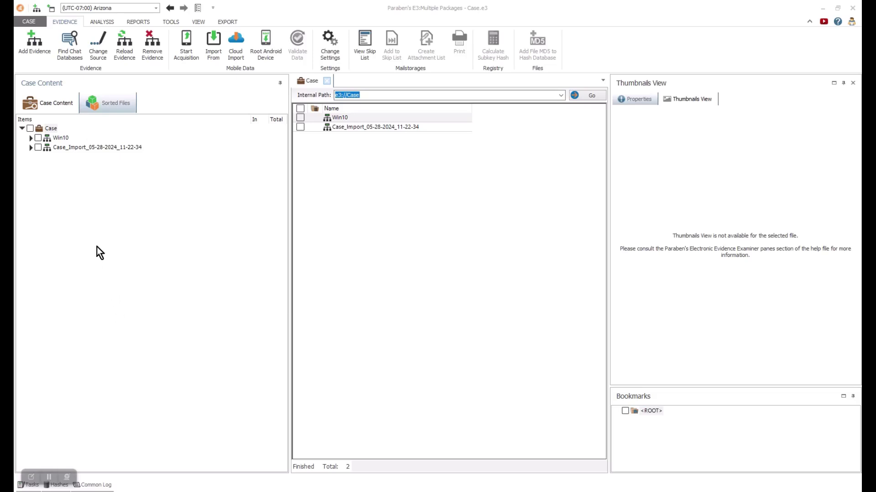
# Expand Win10 > NTFS > Data Triage and show the E-mail Databases with two Outlook .ost files.
pyautogui.click(30, 138)
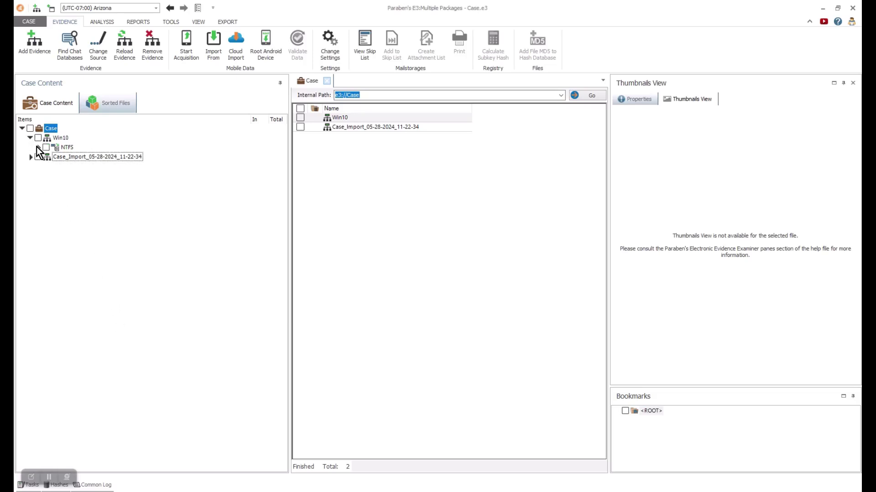
pyautogui.click(37, 147)
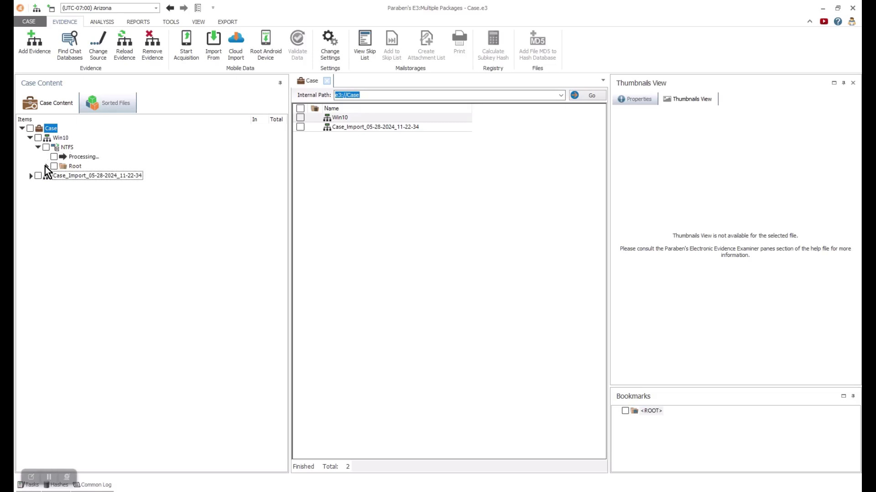
pyautogui.click(46, 166)
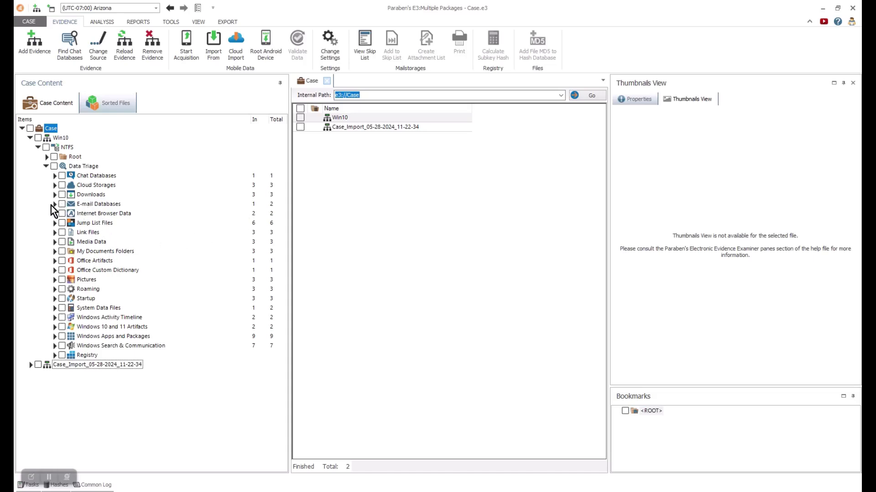
pyautogui.click(82, 205)
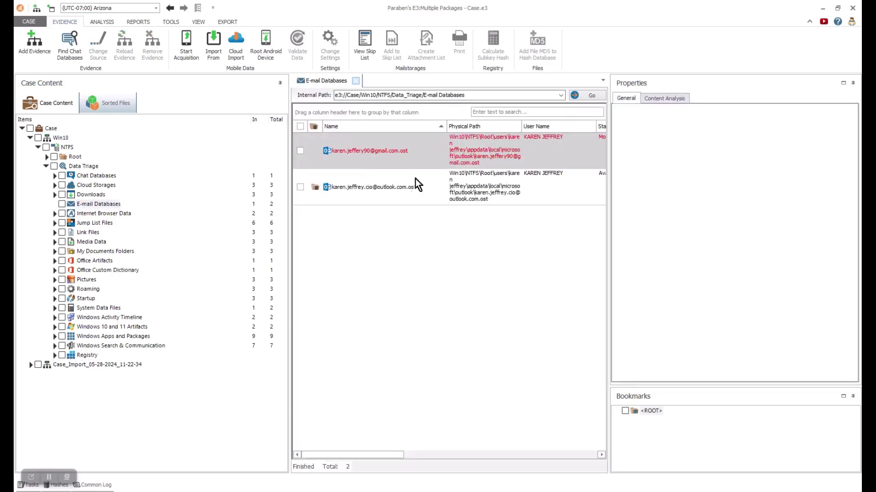
# Open the second Outlook .ost mailbox file with Raw mode enabled.
pyautogui.doubleClick(444, 184)
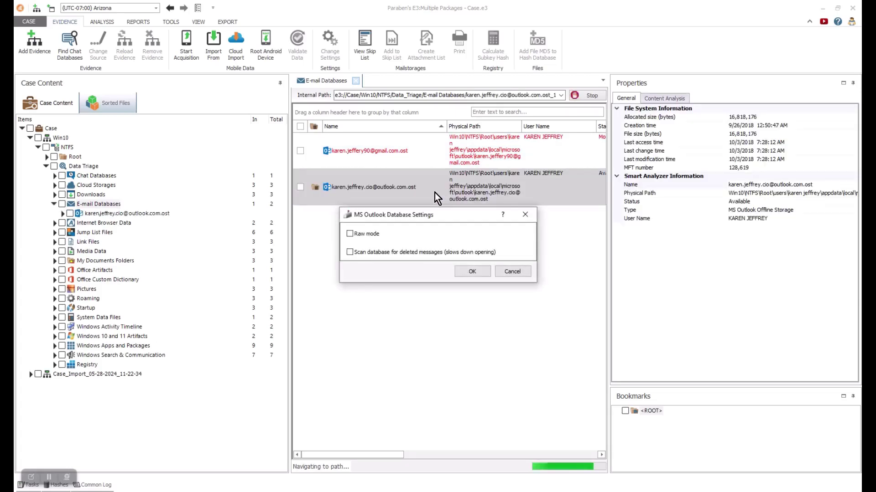
pyautogui.click(350, 234)
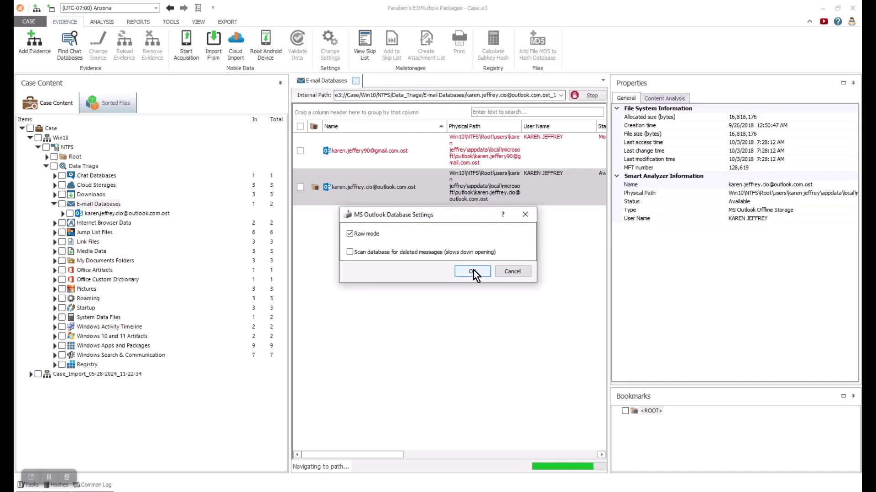
pyautogui.click(473, 272)
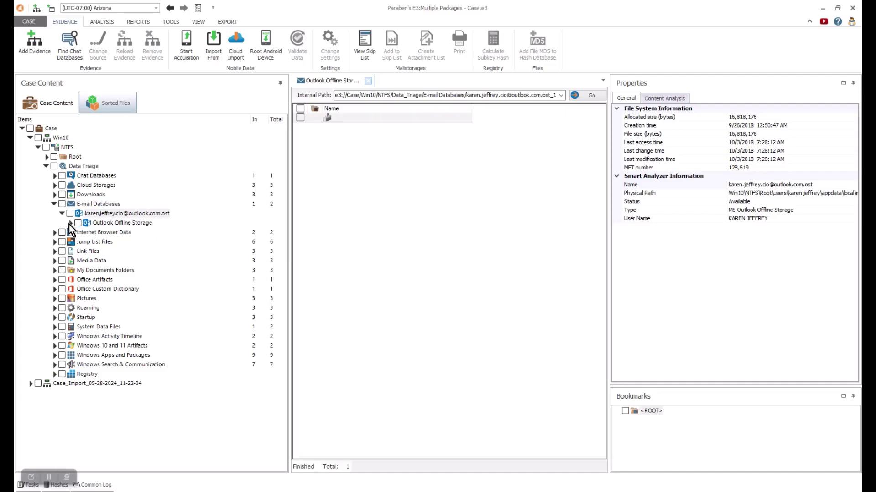
# Drill through Outlook Offline Storage > Root - Mailbox > IPM_SUBTREE to list the 23 Inbox emails.
pyautogui.click(70, 223)
pyautogui.click(78, 232)
pyautogui.click(85, 252)
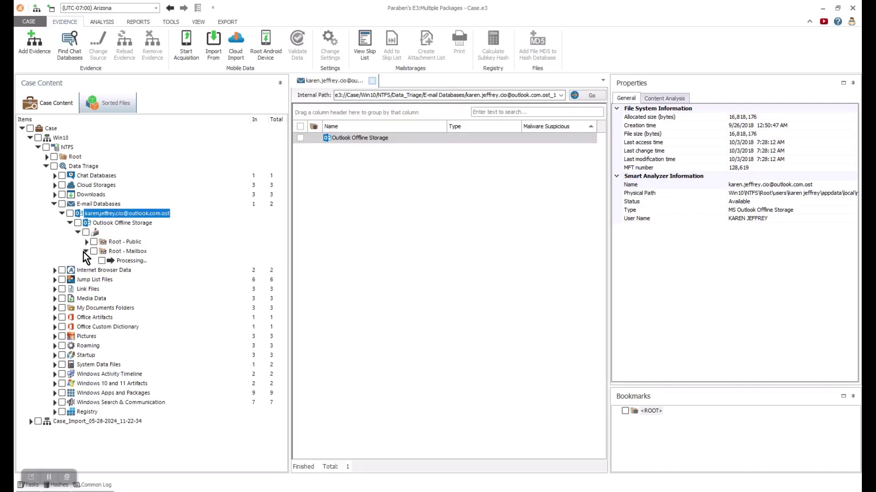
pyautogui.click(94, 299)
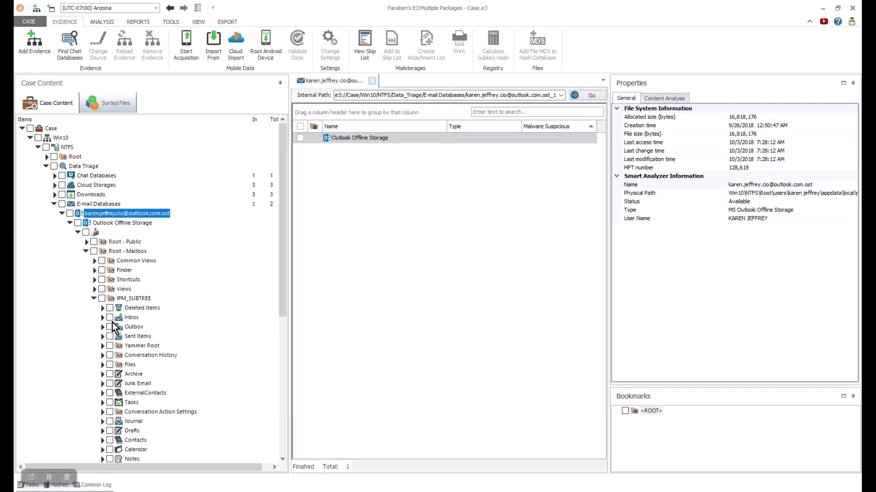
pyautogui.click(103, 318)
pyautogui.click(133, 321)
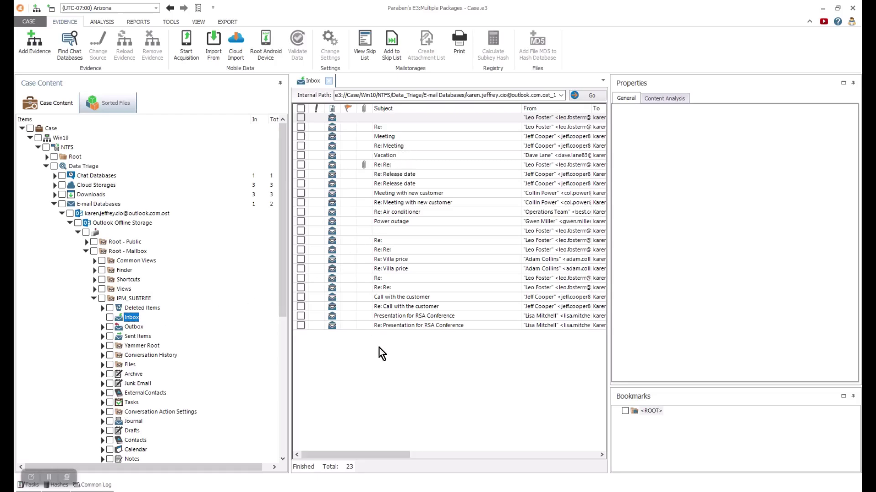
# Widen the email list to show more columns and preview the "Re: Re:" message.
pyautogui.moveTo(609, 229); pyautogui.dragTo(697, 233)
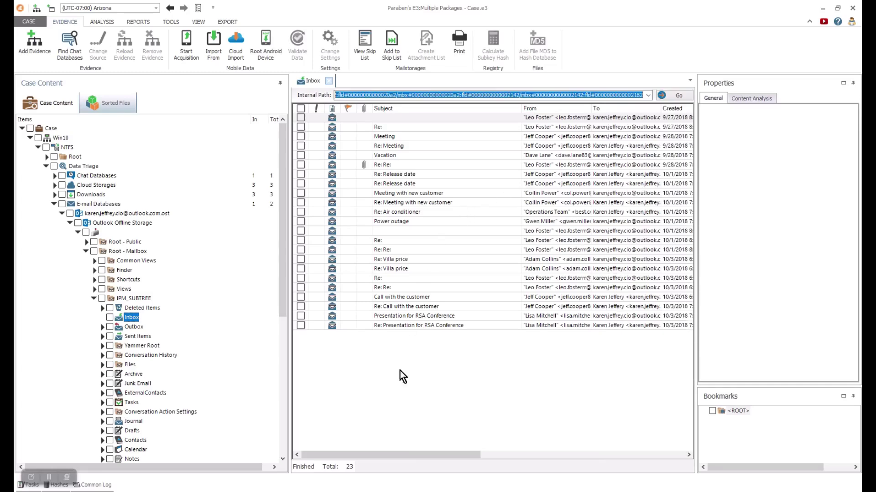
pyautogui.moveTo(409, 455)
pyautogui.mouseDown()
pyautogui.moveTo(579, 450)
pyautogui.moveTo(412, 451)
pyautogui.mouseUp()
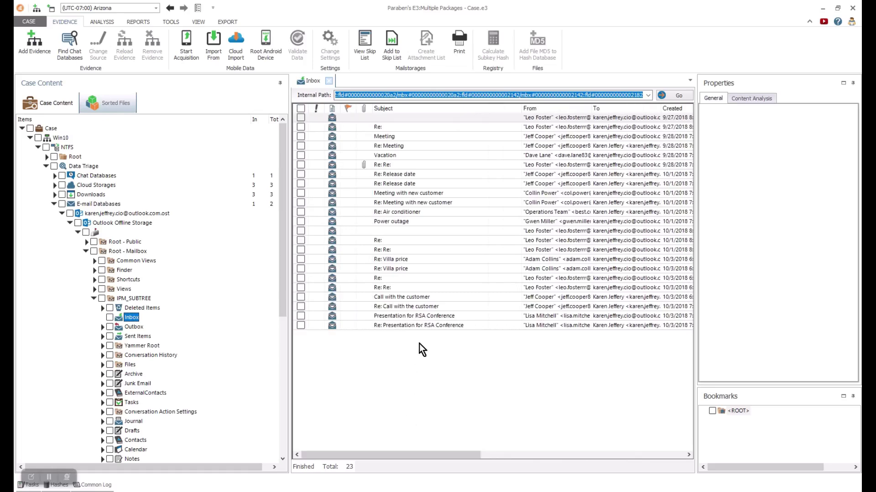
pyautogui.click(401, 163)
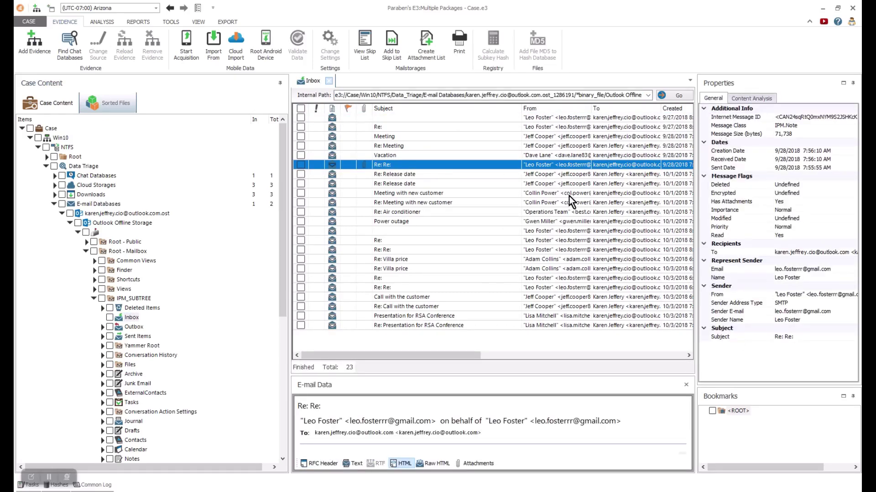
# View the "Re: Re:" email as RFC header, text, HTML, and raw HTML, then list its attachments.
pyautogui.moveTo(500, 374); pyautogui.dragTo(477, 281)
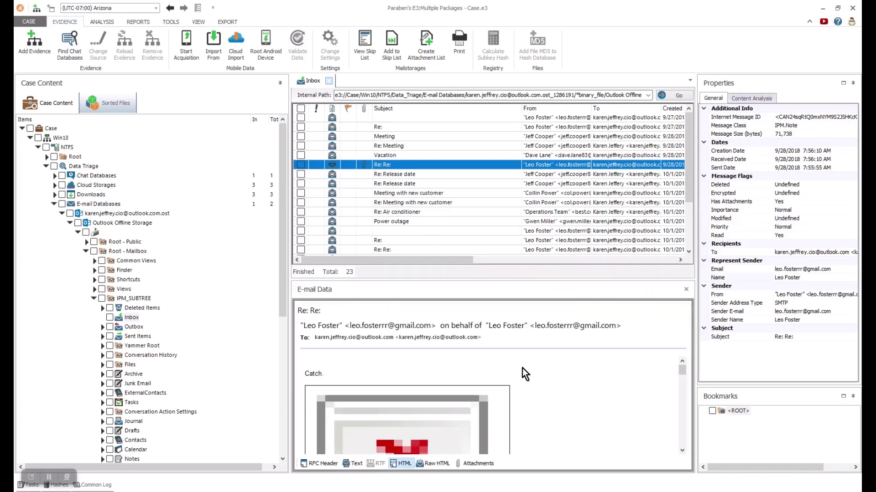
pyautogui.click(318, 464)
pyautogui.click(352, 464)
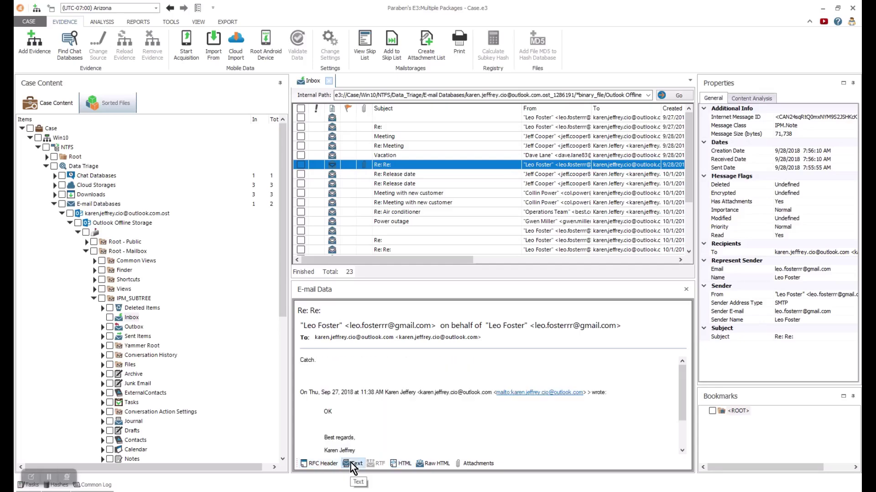
pyautogui.click(403, 464)
pyautogui.click(436, 464)
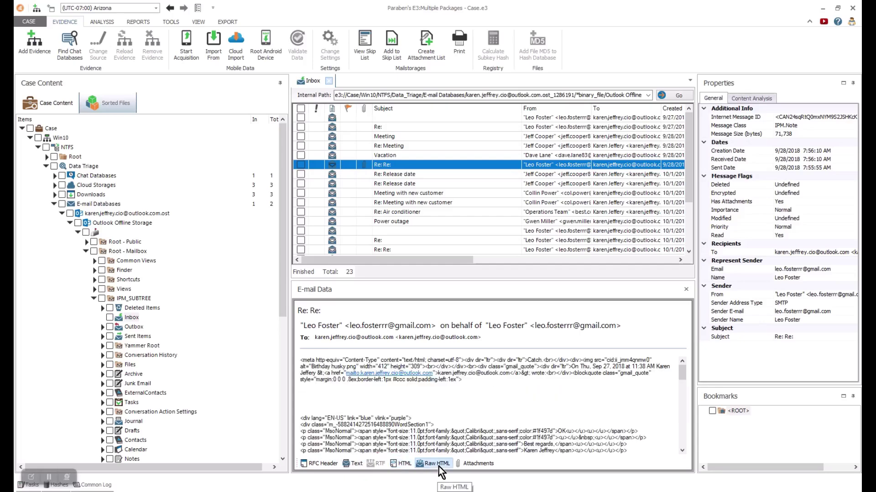
pyautogui.click(477, 463)
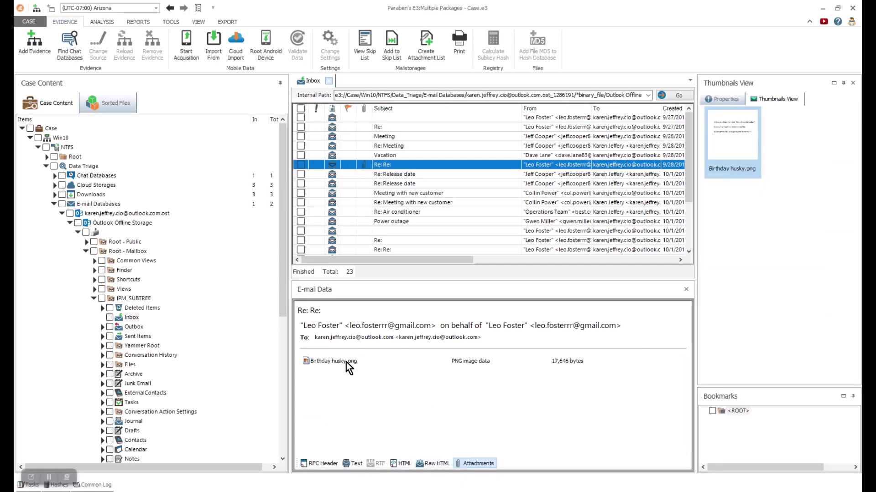
# Inspect Birthday husky.png in every viewer, end on its properties, and close the email preview.
pyautogui.click(346, 362)
pyautogui.moveTo(698, 176); pyautogui.dragTo(577, 181)
pyautogui.click(599, 100)
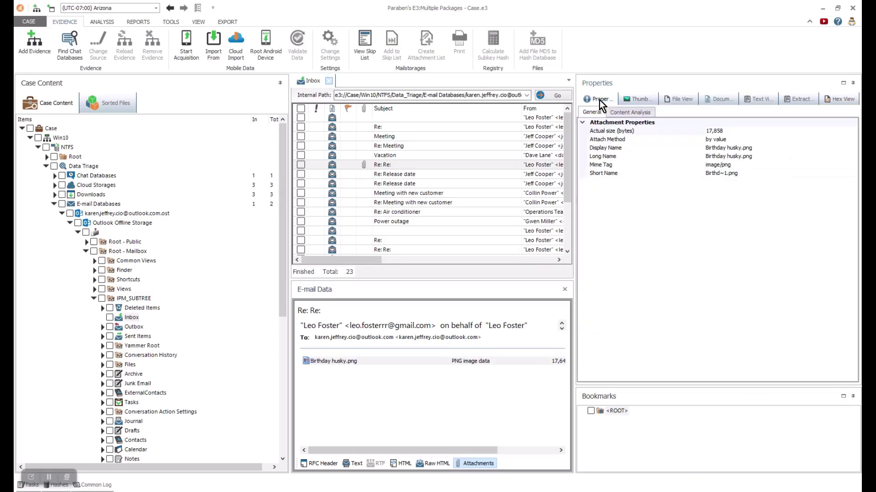
pyautogui.click(641, 98)
pyautogui.click(680, 98)
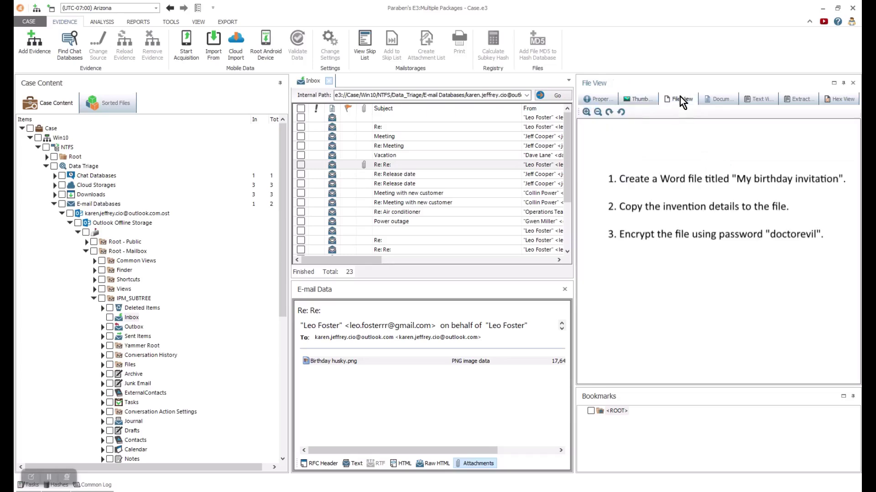
pyautogui.click(714, 97)
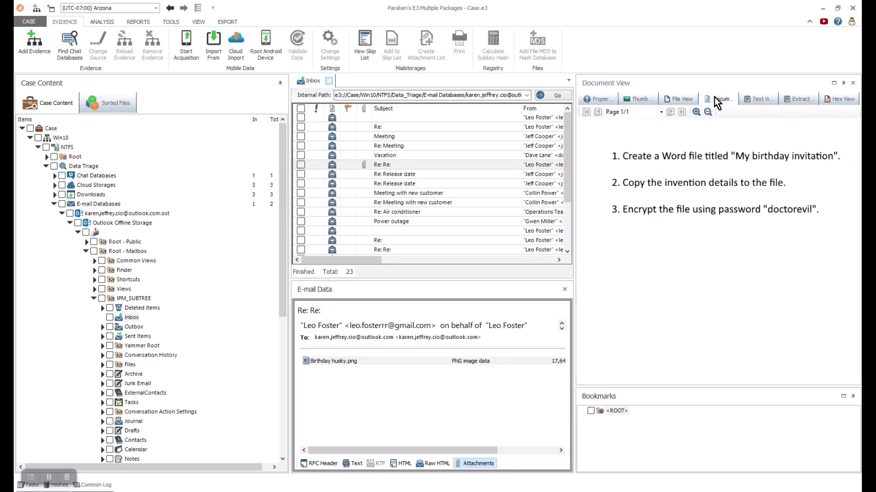
pyautogui.click(765, 99)
pyautogui.click(795, 100)
pyautogui.click(842, 100)
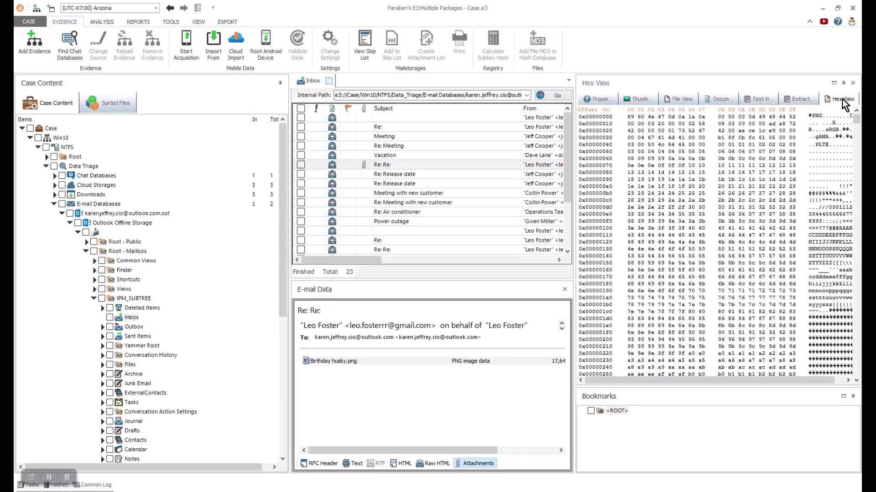
pyautogui.click(601, 100)
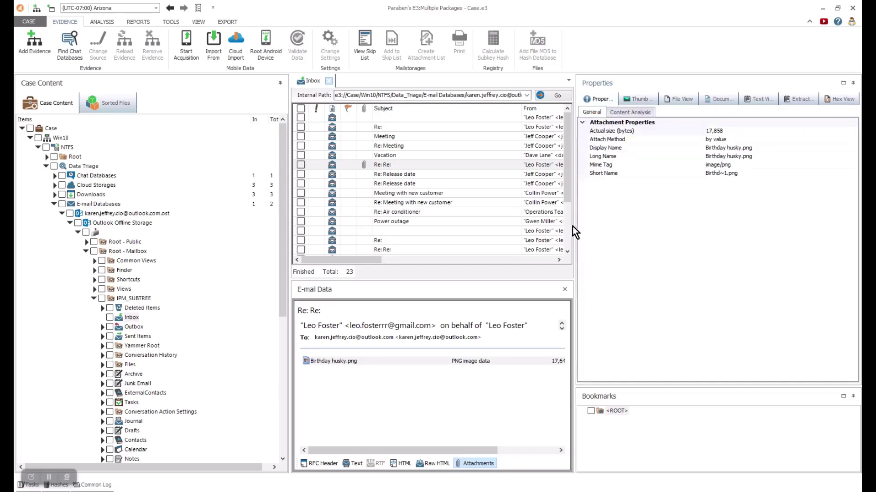
pyautogui.moveTo(573, 228); pyautogui.dragTo(663, 233)
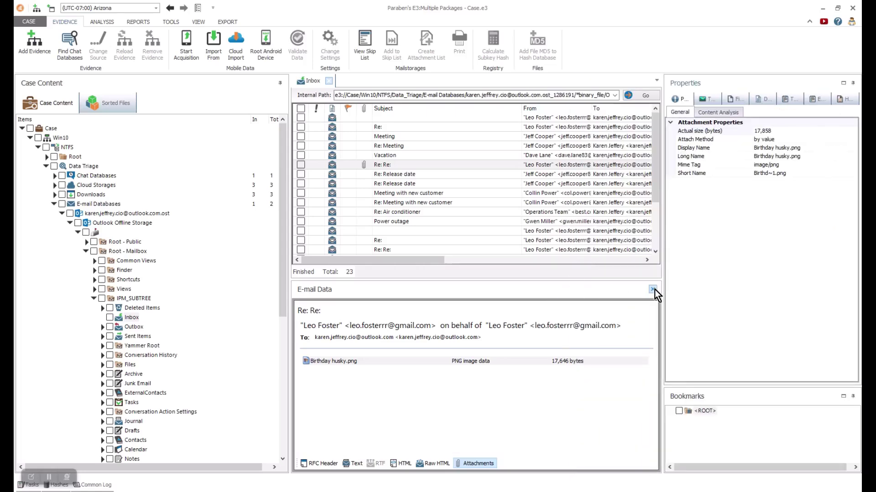
pyautogui.click(655, 289)
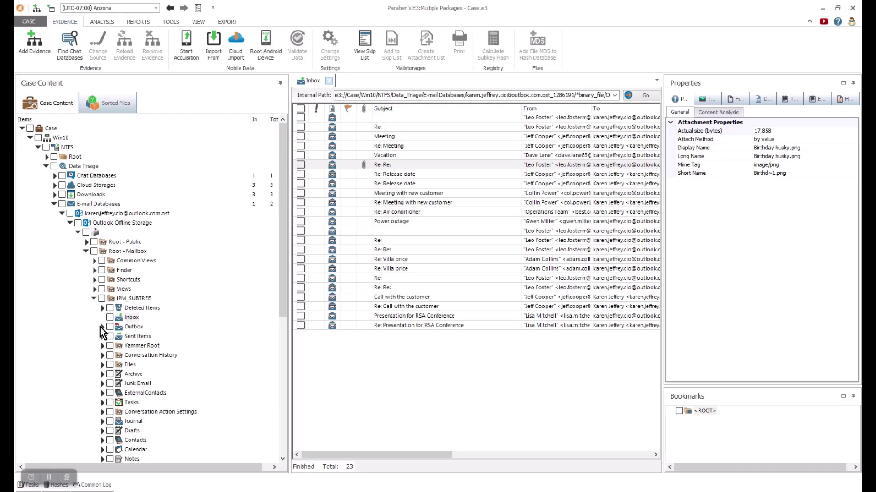
# Start Content Analysis on the Inbox with OCR text extraction turned off.
pyautogui.click(133, 327)
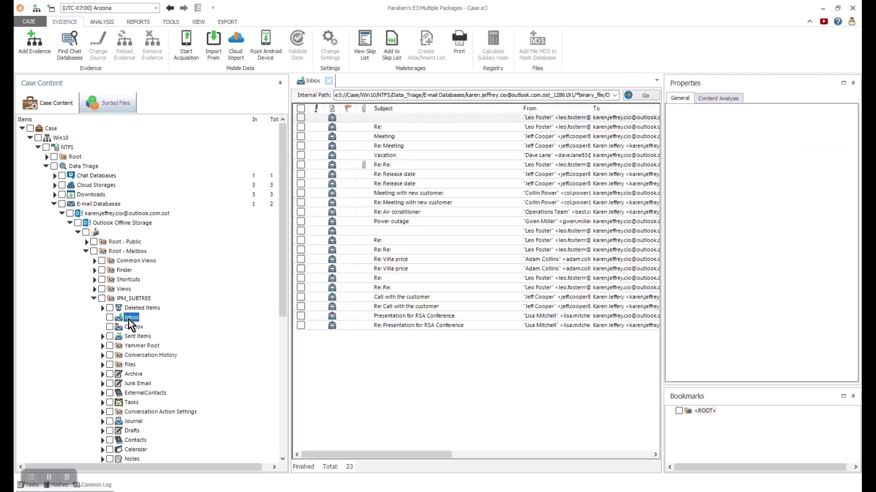
pyautogui.rightClick(129, 319)
pyautogui.moveTo(177, 392)
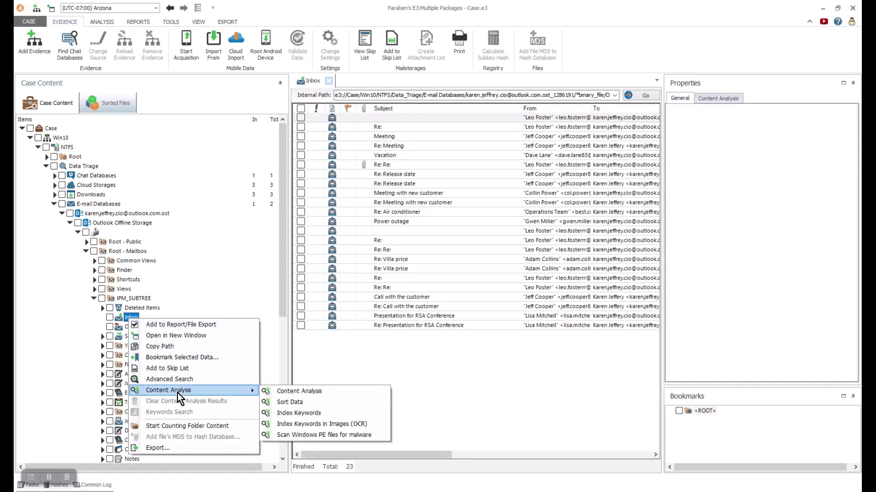
pyautogui.click(126, 318)
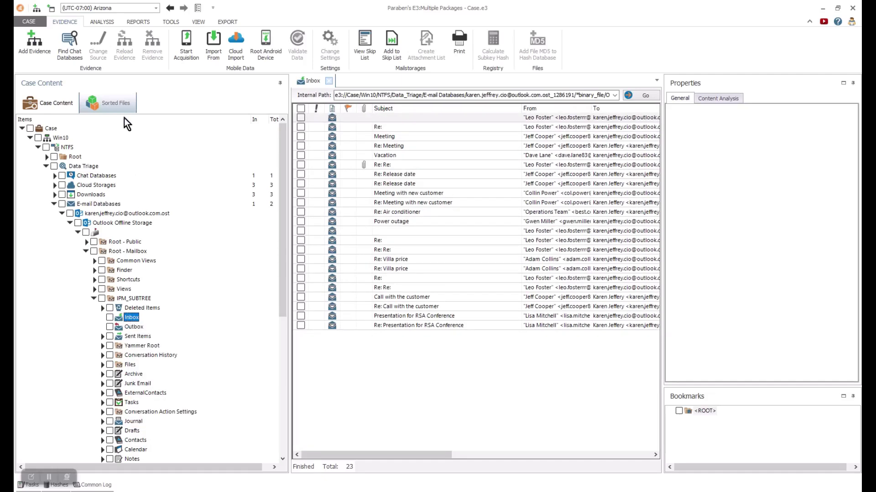
pyautogui.click(102, 22)
pyautogui.click(70, 53)
pyautogui.click(84, 72)
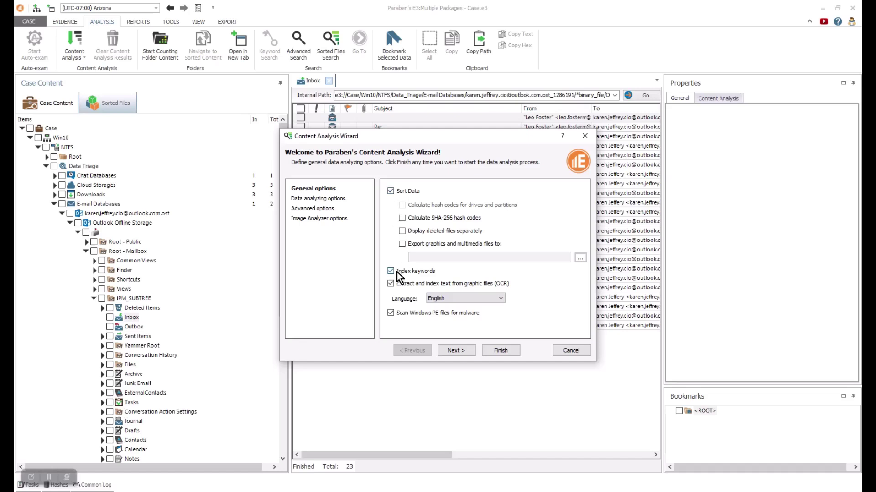
pyautogui.click(391, 283)
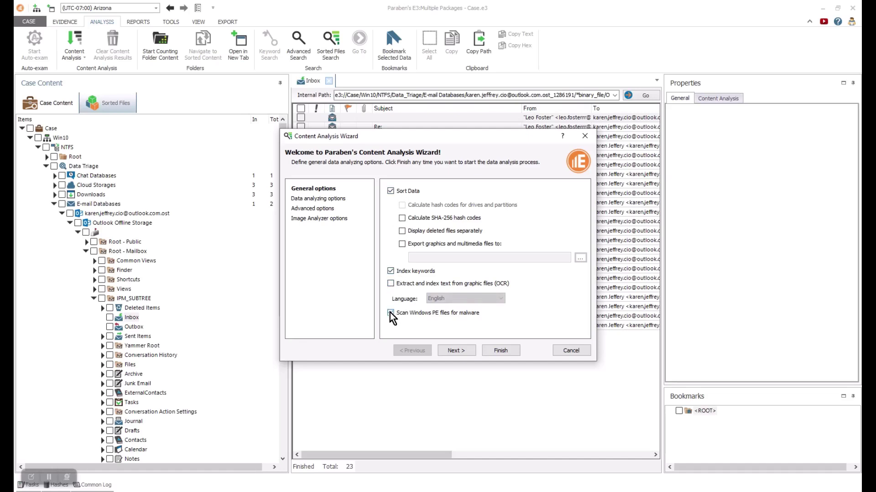
# Leave Use Image Analyzer unchecked in the analyzing options and run the analysis.
pyautogui.click(454, 350)
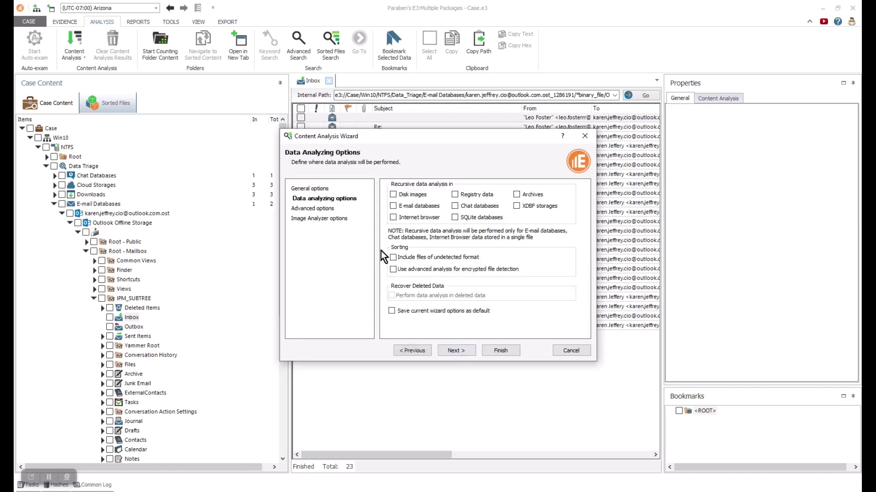
pyautogui.click(327, 208)
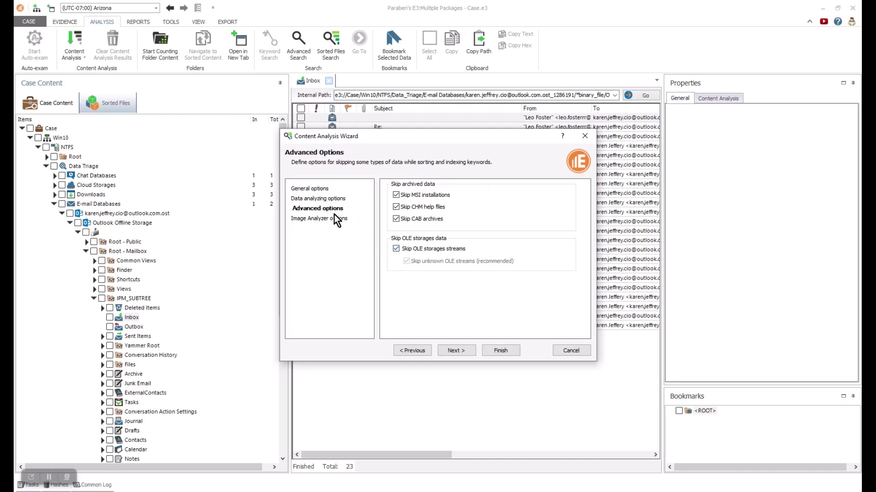
pyautogui.click(325, 218)
pyautogui.click(388, 192)
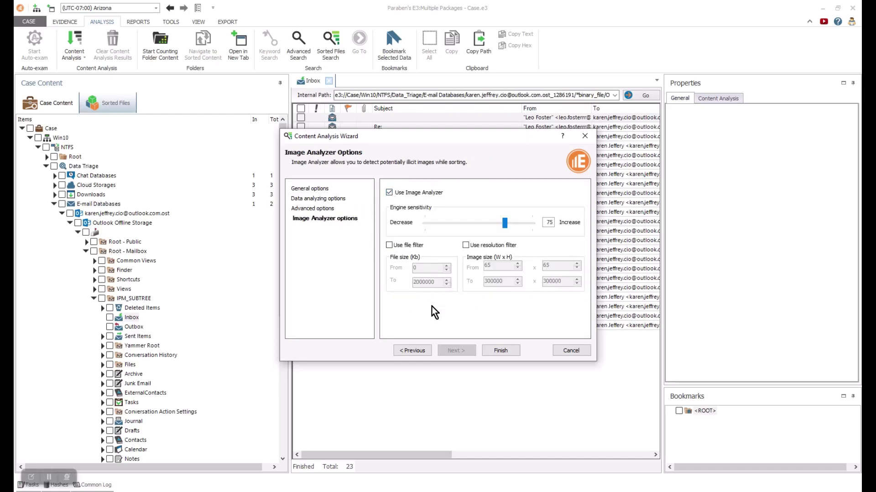
pyautogui.click(388, 192)
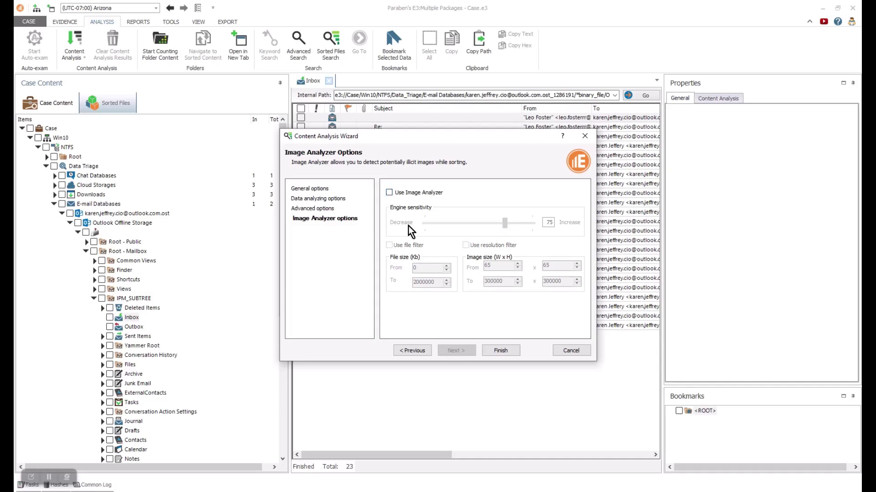
pyautogui.click(500, 350)
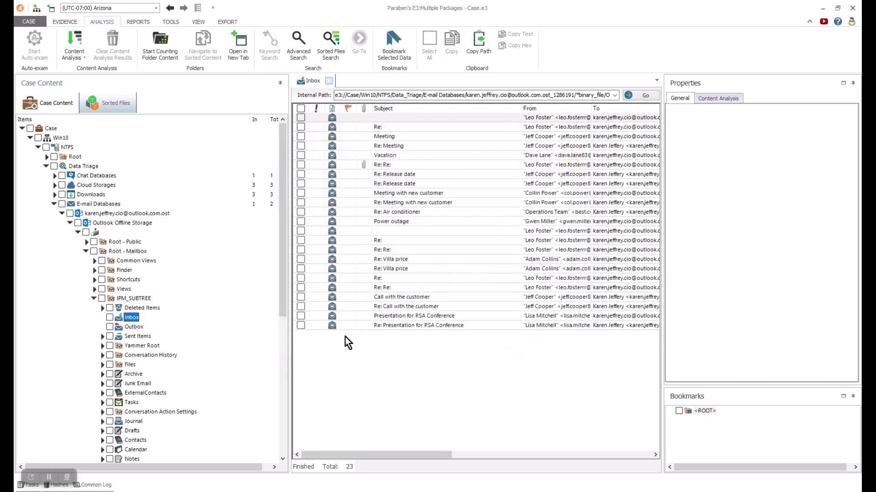
# Collapse the mailbox folder tree and dismiss the analysis-finished notice.
pyautogui.click(93, 299)
pyautogui.click(86, 251)
pyautogui.click(78, 232)
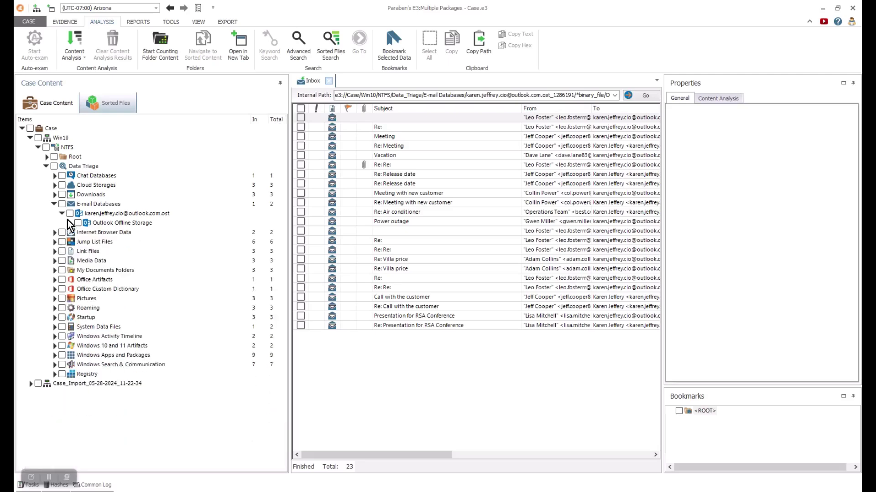
pyautogui.click(62, 213)
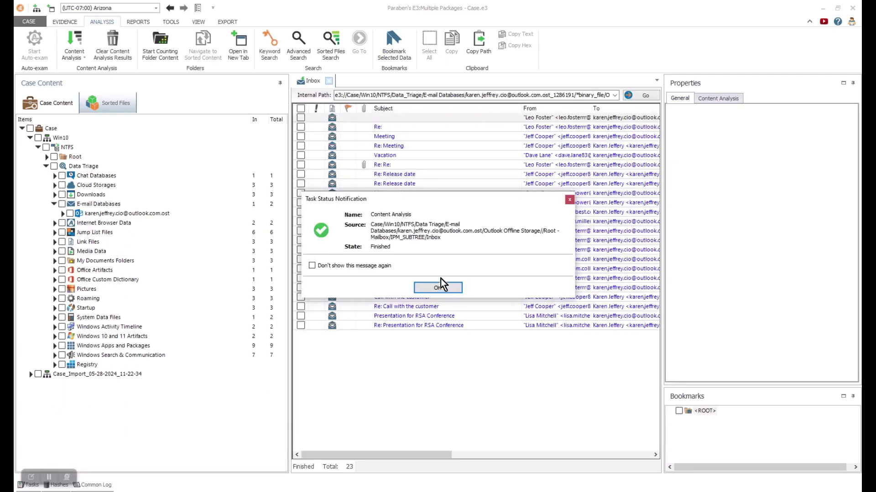
pyautogui.click(440, 288)
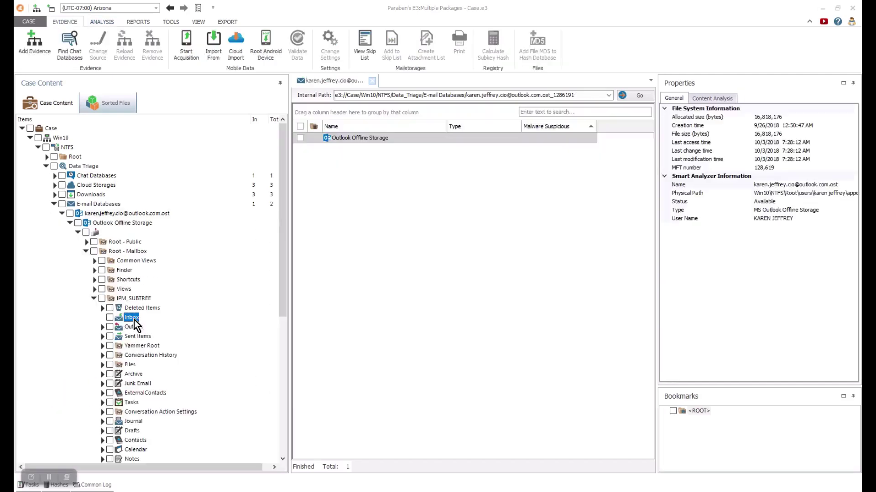
# Run an advanced search of the Inbox for 'Price OR villa', getting 18 hits.
pyautogui.rightClick(132, 317)
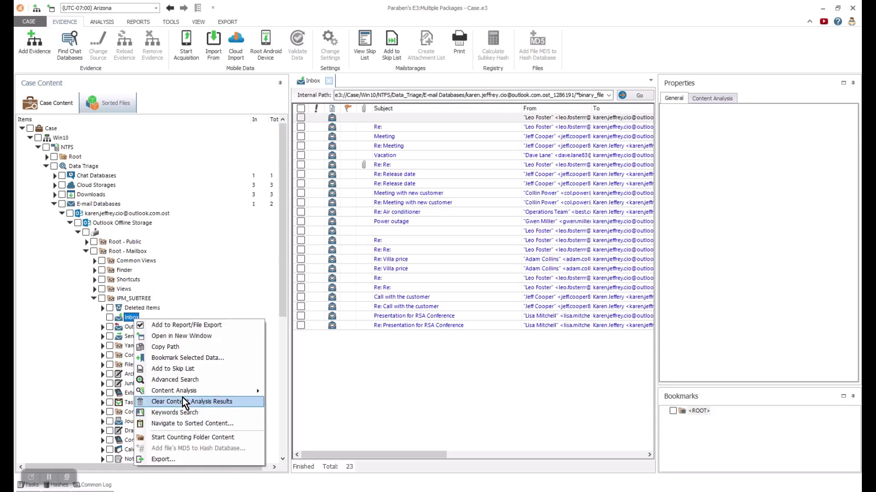
pyautogui.click(185, 380)
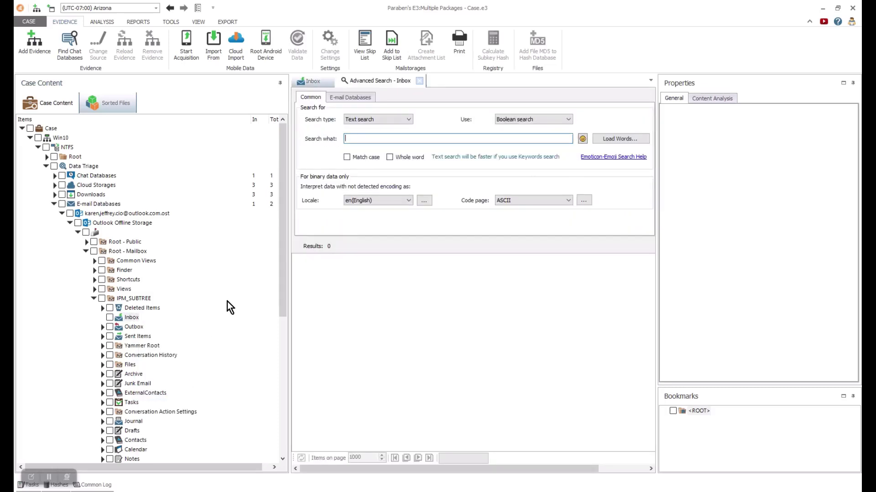
pyautogui.write('Price ')
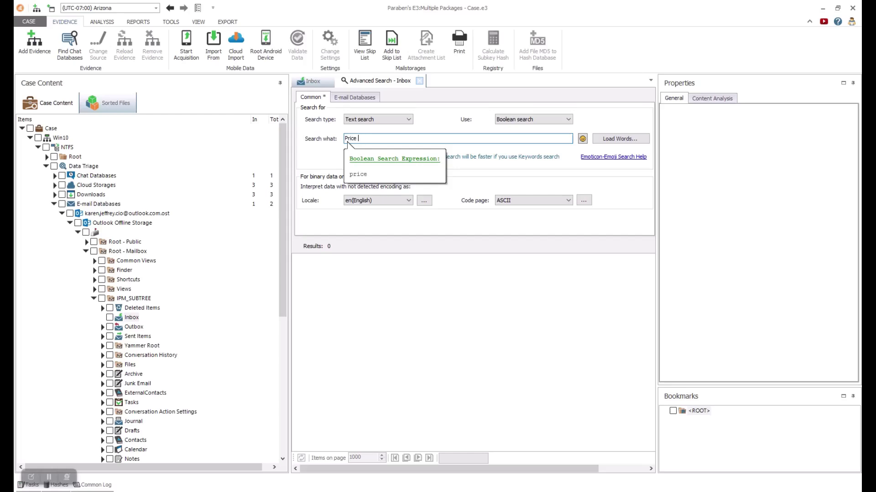
pyautogui.write('OR villa')
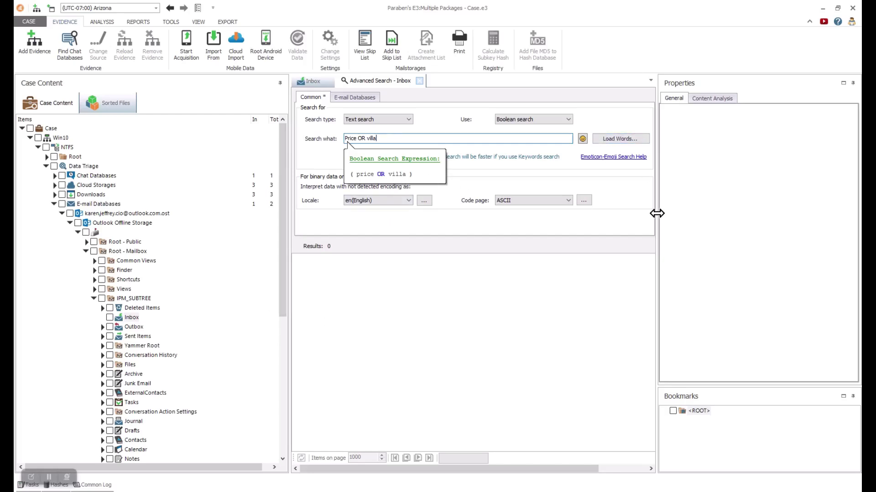
pyautogui.moveTo(657, 214); pyautogui.dragTo(734, 198)
pyautogui.click(703, 106)
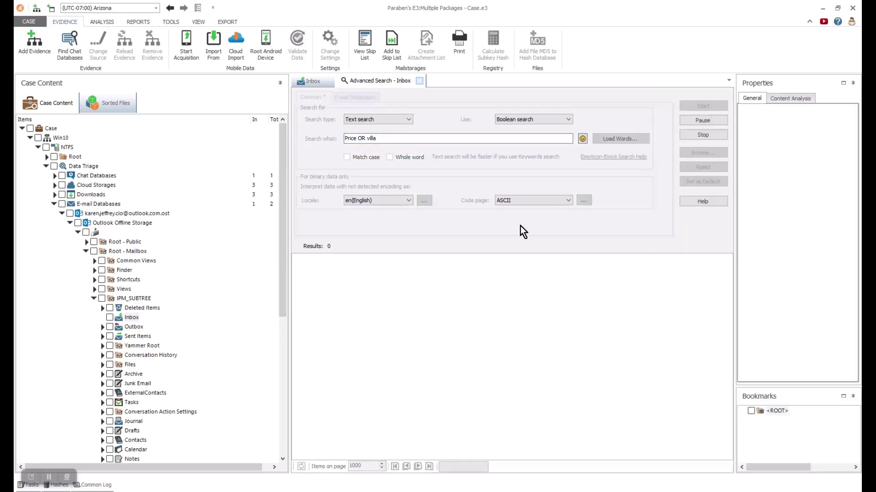
pyautogui.click(437, 291)
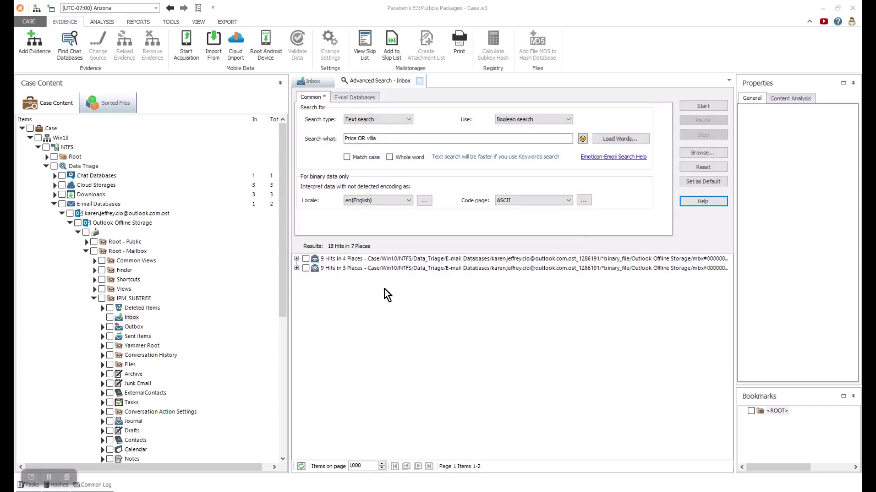
# Expand the first result's Subject hits to the villa match, then return to the Inbox list.
pyautogui.click(297, 258)
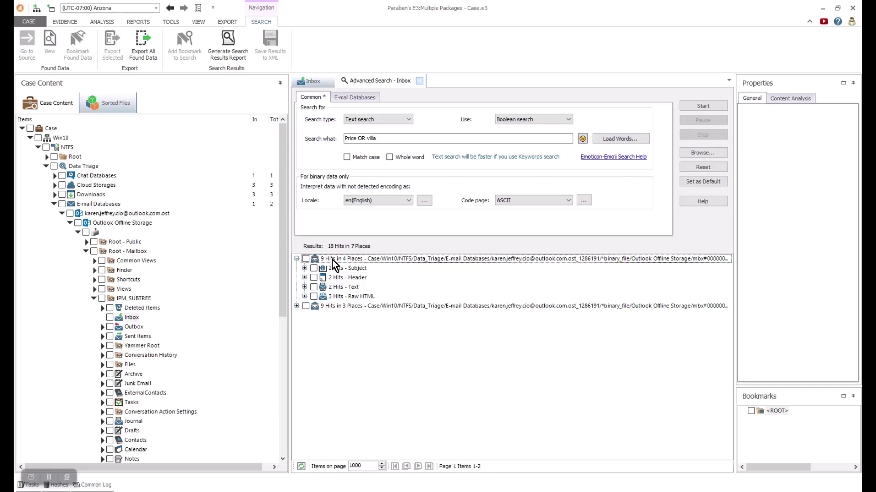
pyautogui.click(303, 269)
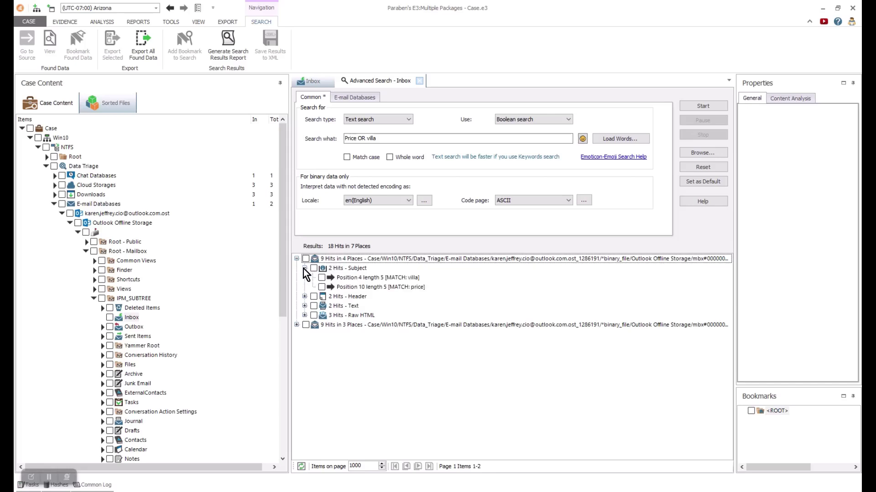
pyautogui.click(362, 278)
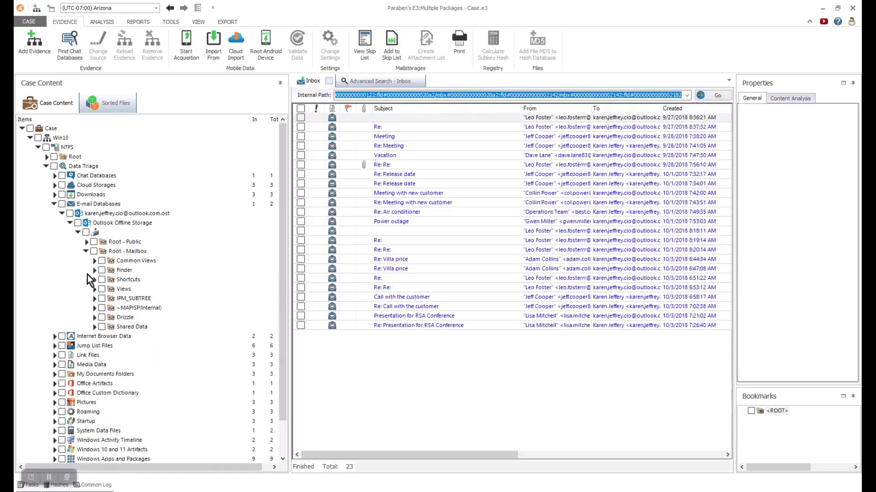
pyautogui.click(86, 251)
pyautogui.click(78, 233)
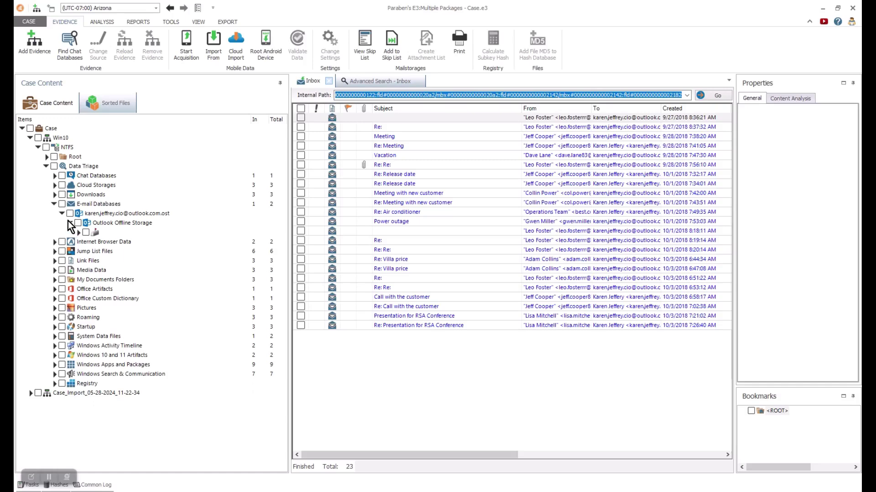
# Open the first user's Chrome Default profile, viewing its 40 History records then 231 Cookies.
pyautogui.click(104, 223)
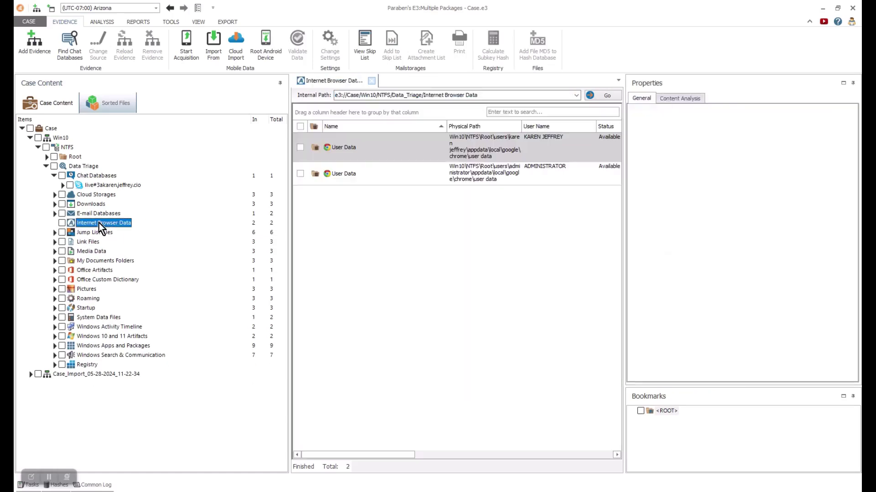
pyautogui.doubleClick(380, 151)
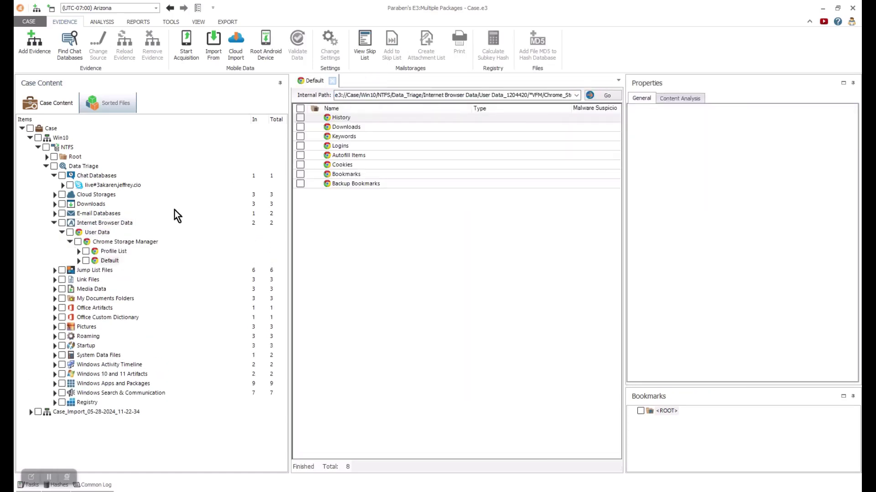
pyautogui.click(79, 260)
pyautogui.click(118, 271)
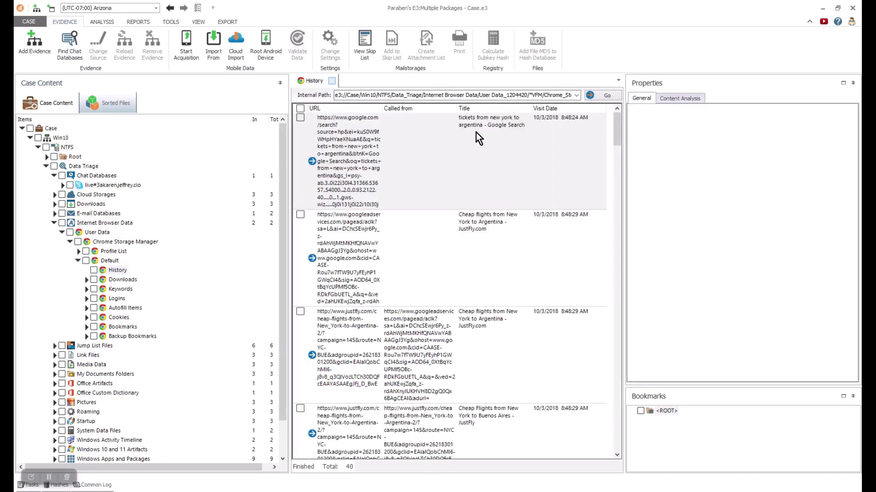
pyautogui.moveTo(616, 145); pyautogui.dragTo(616, 119)
pyautogui.click(117, 318)
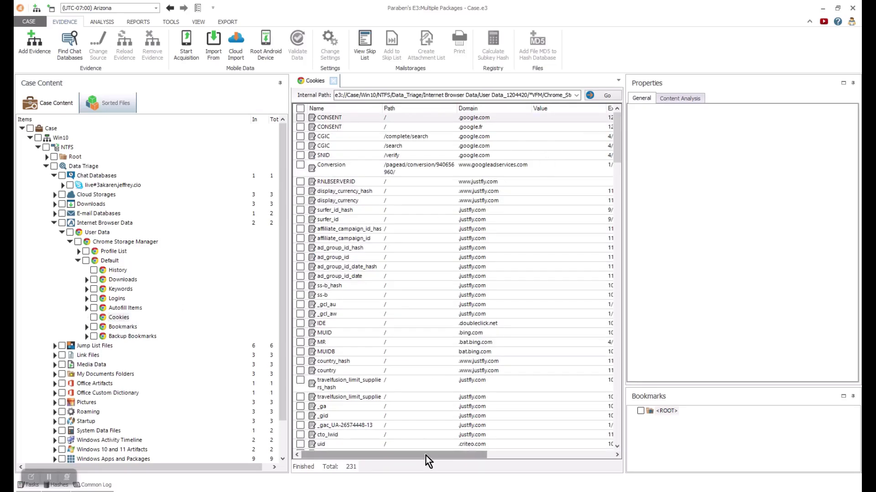
pyautogui.moveTo(425, 456)
pyautogui.mouseDown()
pyautogui.moveTo(568, 432)
pyautogui.moveTo(425, 455)
pyautogui.mouseUp()
# Expand Registry > Windows and browse the Network Connections and Wireless Connection entries.
pyautogui.click(54, 223)
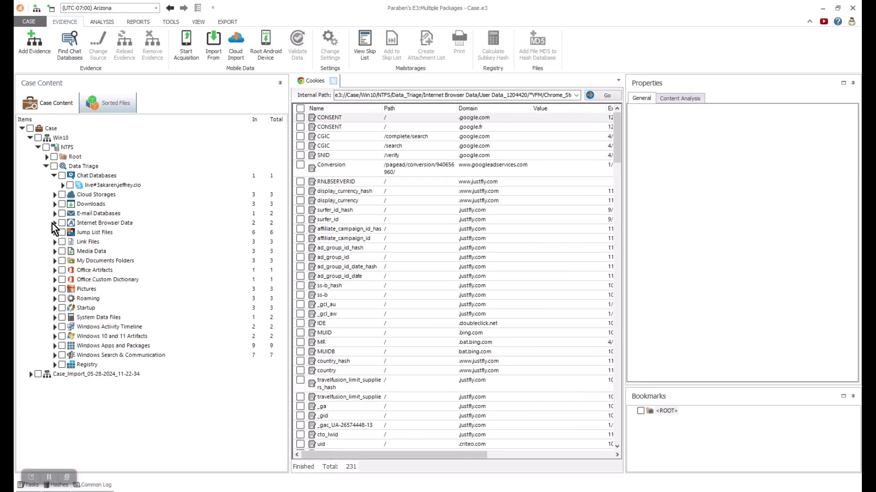
pyautogui.click(54, 364)
pyautogui.click(61, 374)
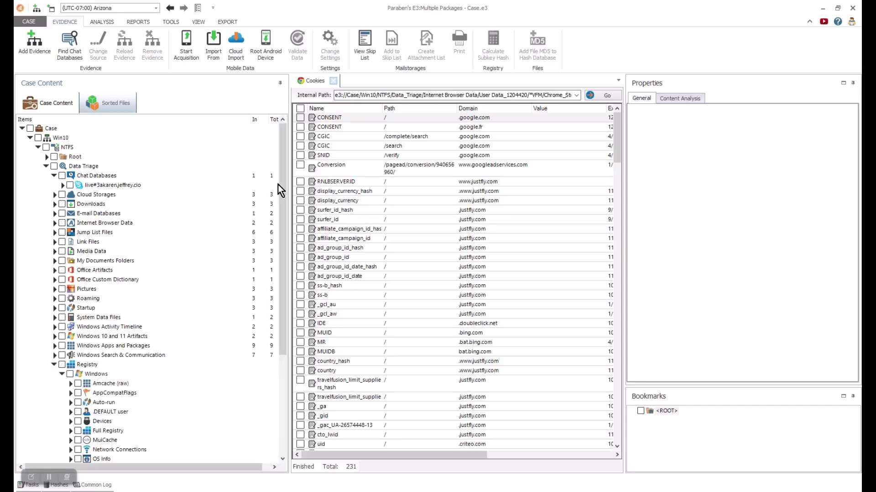
pyautogui.scroll(-5, 278, 185)
pyautogui.doubleClick(98, 308)
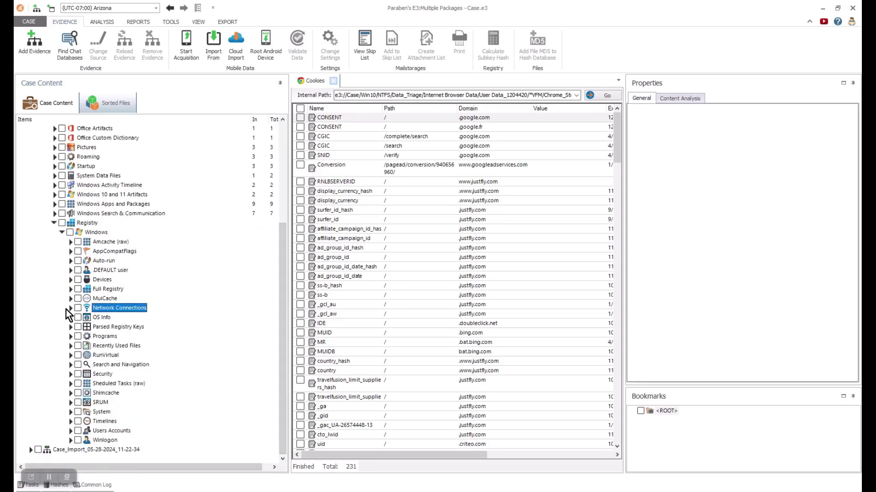
pyautogui.click(79, 346)
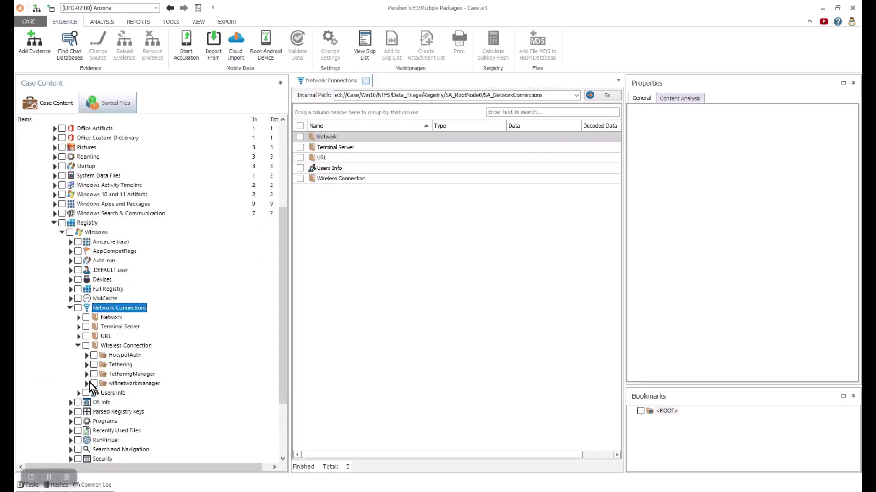
pyautogui.click(78, 346)
# Browse the Devices entries: Mounted Devices, Printers and Windows Portable Devices, then collapse them.
pyautogui.click(69, 279)
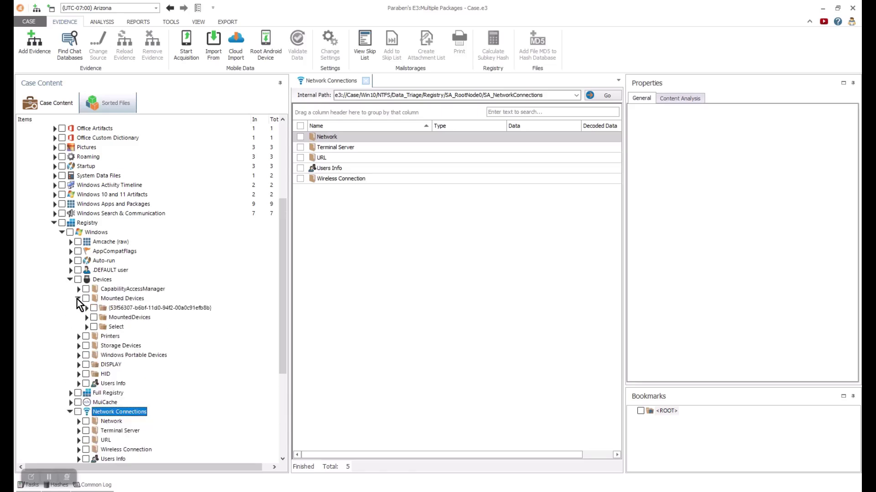
pyautogui.click(77, 299)
pyautogui.click(77, 307)
pyautogui.click(87, 327)
pyautogui.click(87, 327)
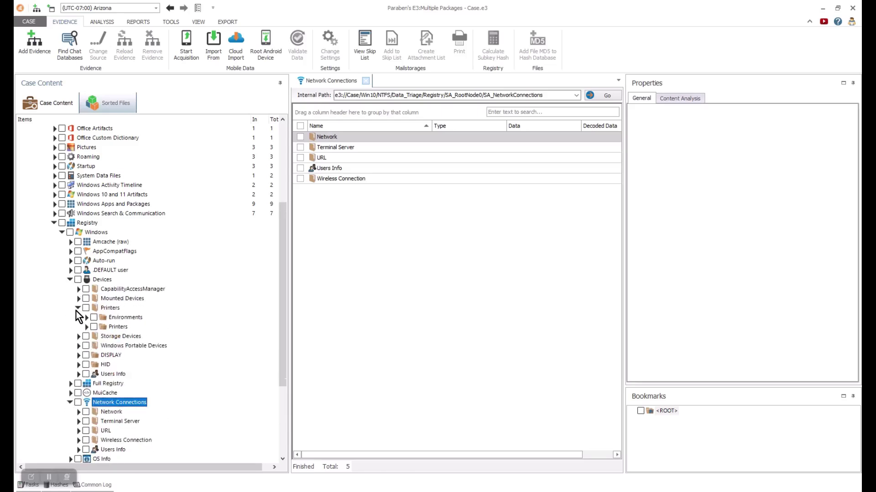
pyautogui.click(78, 308)
pyautogui.click(78, 327)
pyautogui.click(86, 336)
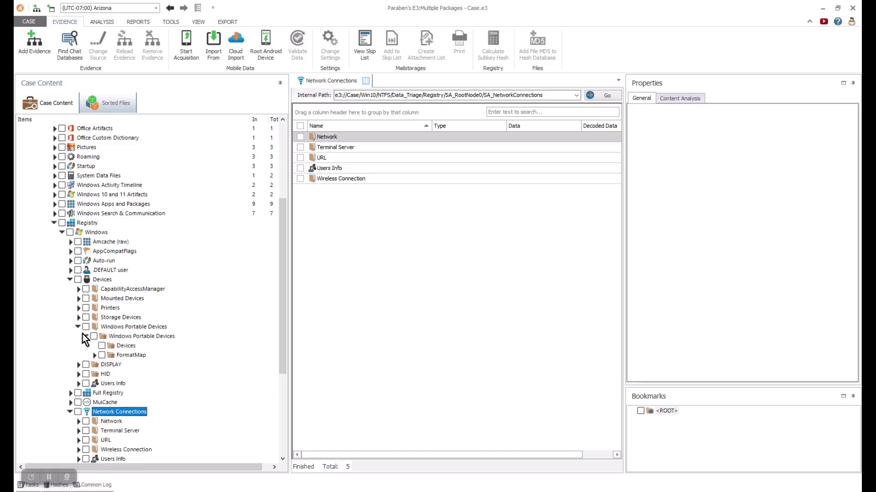
pyautogui.click(78, 327)
pyautogui.click(70, 279)
pyautogui.click(70, 308)
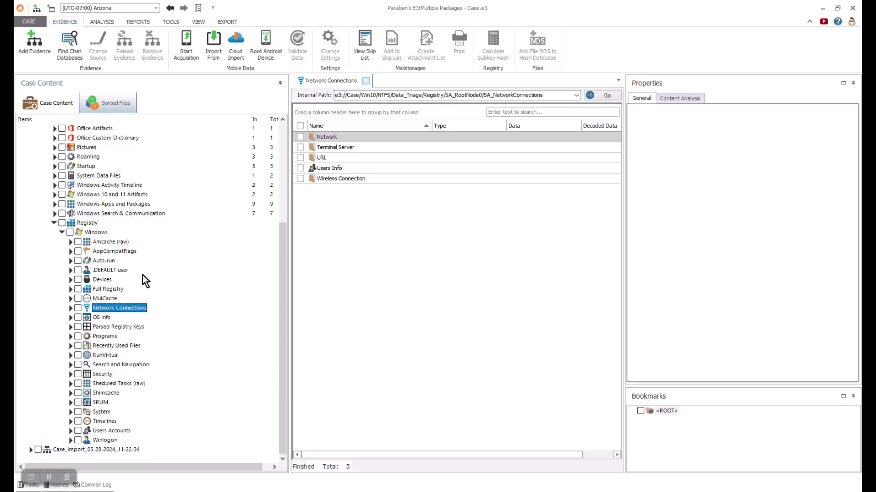
# Open the registry Amcache Timeline with its 118 entries.
pyautogui.click(70, 422)
pyautogui.scroll(-5, 282, 288)
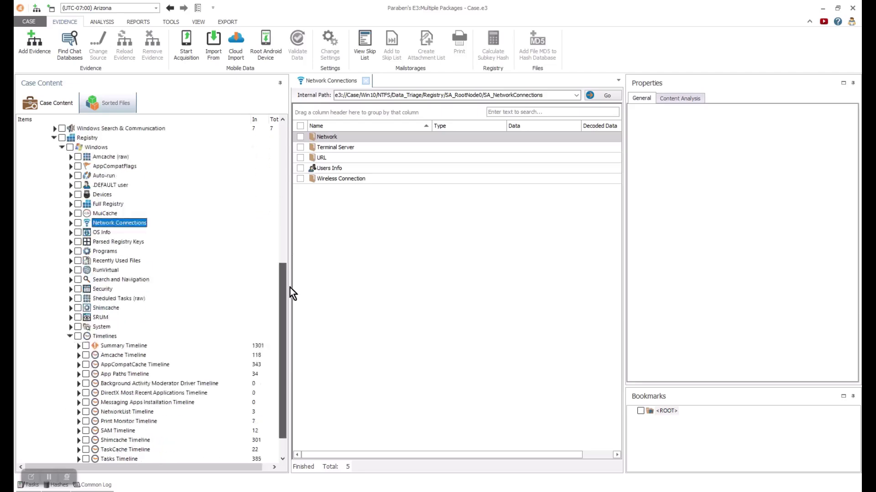
pyautogui.click(122, 291)
# Filter the Amcache rows for 'microsoft', then view the NetworkList Timeline.
pyautogui.click(531, 113)
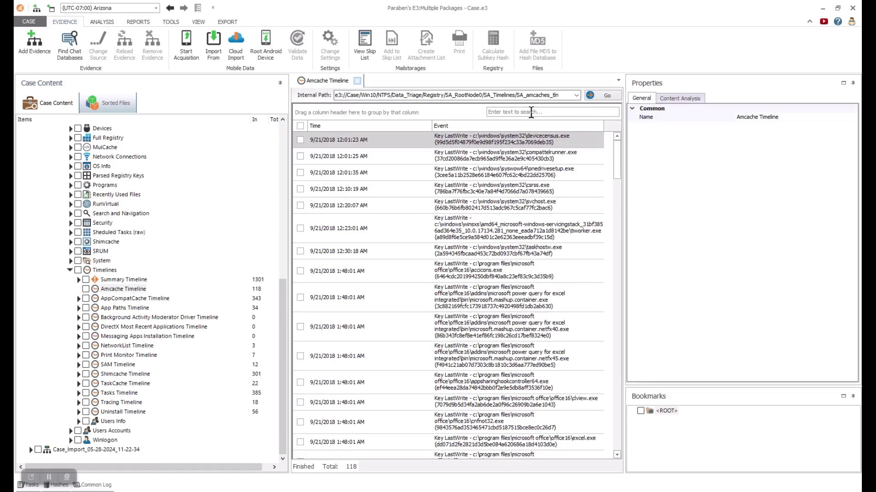
pyautogui.write('microsoft')
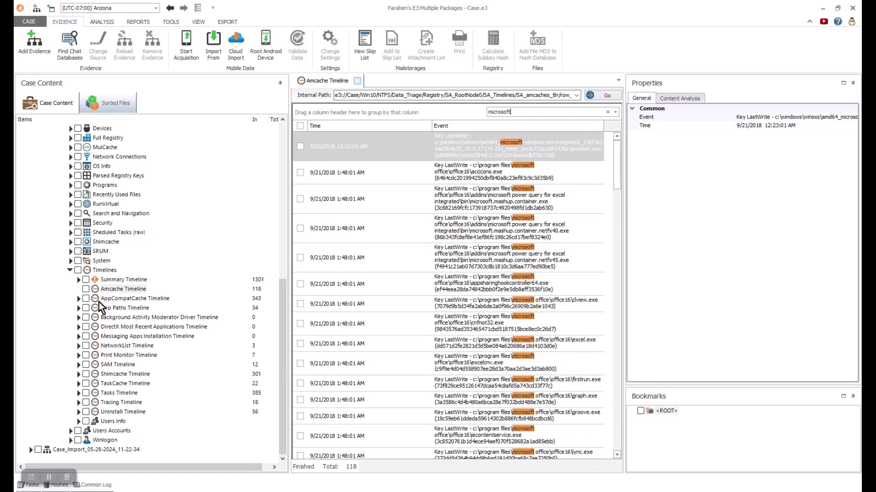
pyautogui.click(120, 345)
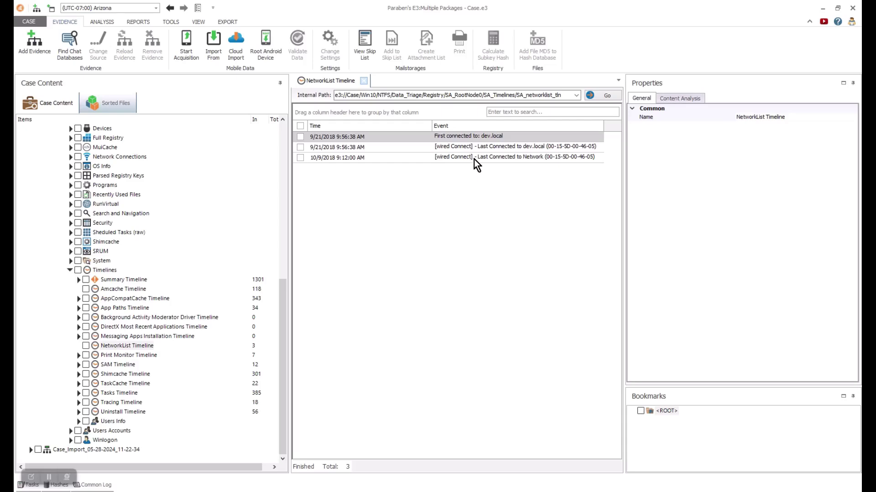
# View a user's Uninstall Timeline showing the 10/4/2018 OneDrive uninstall, then collapse the Win10 tree.
pyautogui.click(78, 421)
pyautogui.click(85, 440)
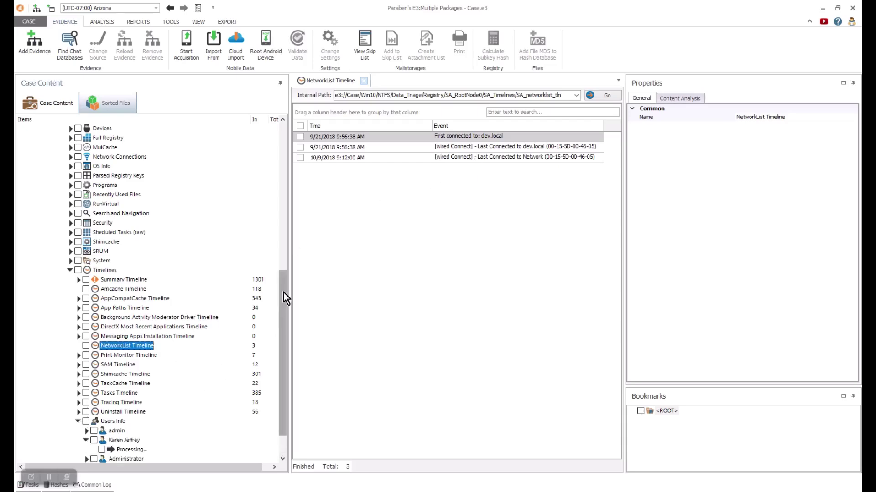
pyautogui.moveTo(283, 292); pyautogui.dragTo(281, 373)
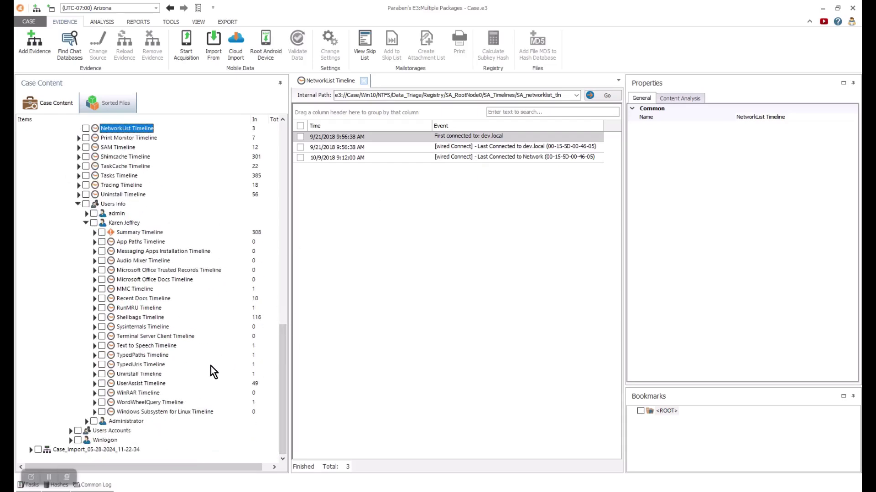
pyautogui.click(120, 374)
pyautogui.click(85, 223)
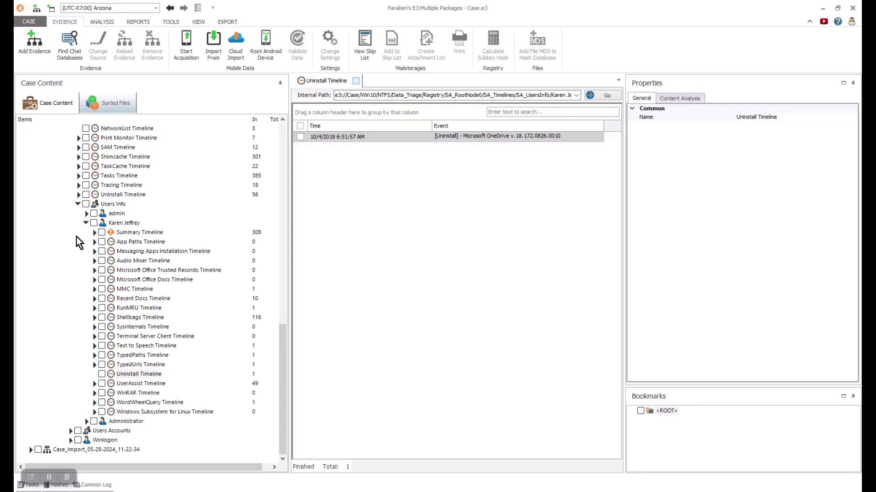
pyautogui.click(70, 242)
pyautogui.click(53, 223)
# Open the iPhone backup's Safari data: empty Safari History, then Suspend State's 98 URLs.
pyautogui.click(43, 166)
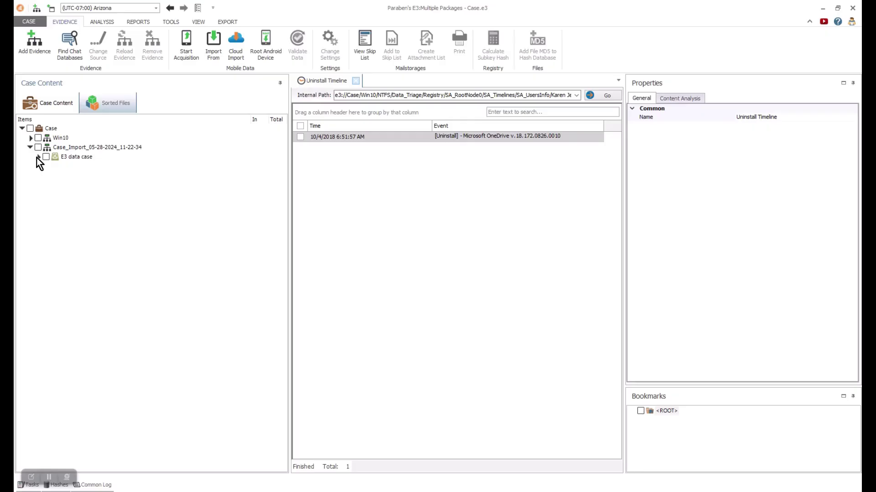
pyautogui.click(44, 167)
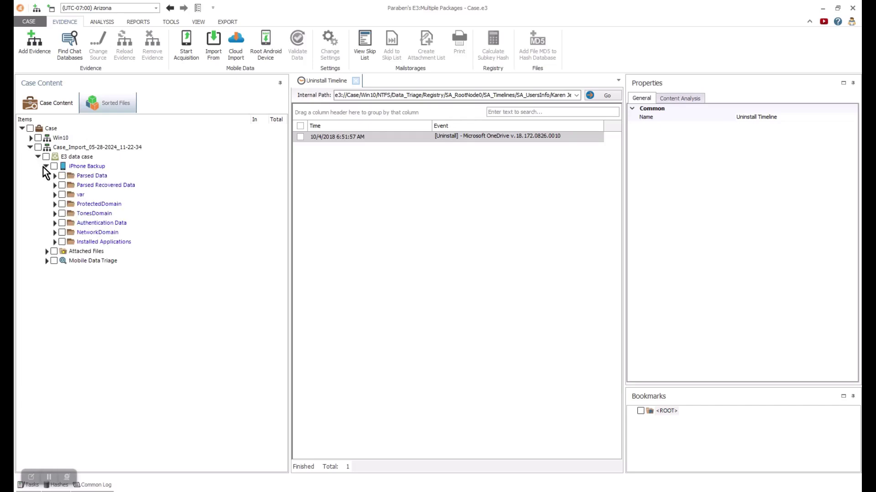
pyautogui.click(54, 176)
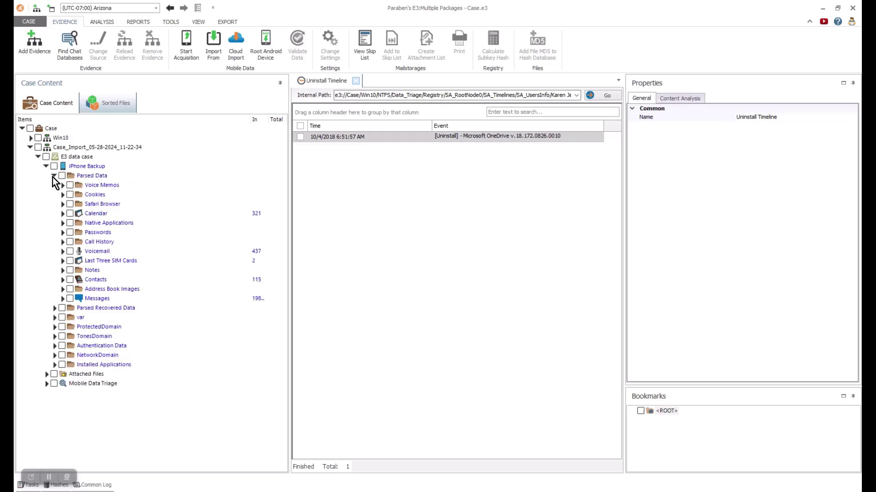
pyautogui.click(61, 204)
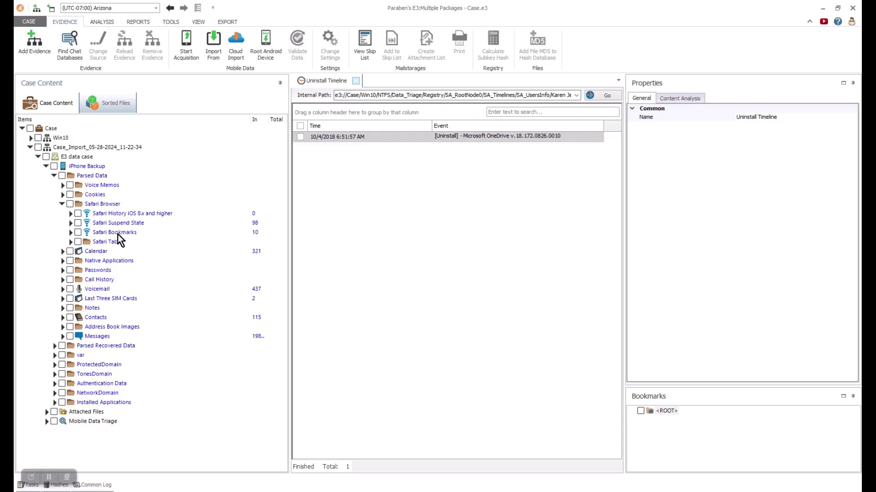
pyautogui.click(70, 244)
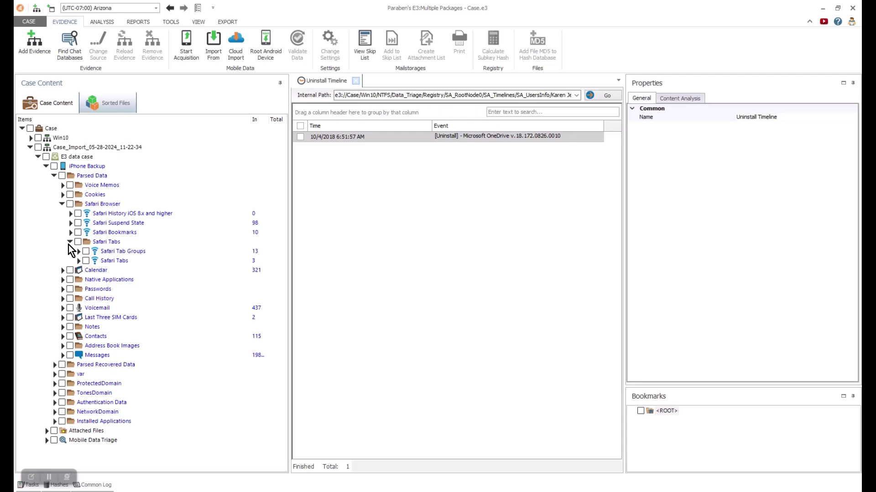
pyautogui.click(113, 215)
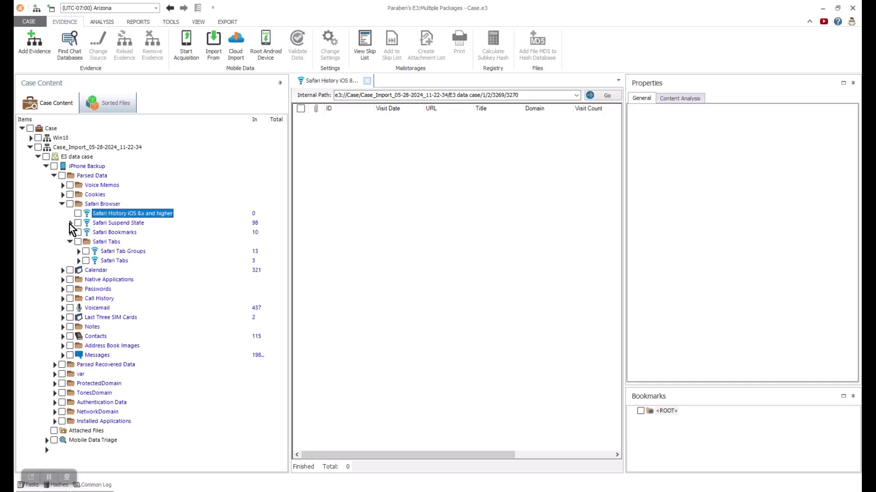
pyautogui.click(102, 222)
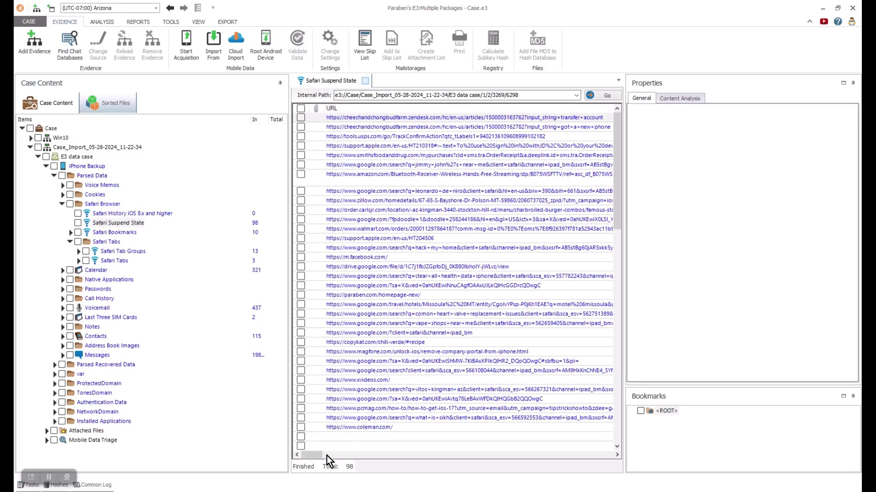
# Scroll the 98 Safari Suspend State records across to the Incognito Mode column, then collapse Safari Browser.
pyautogui.moveTo(318, 456); pyautogui.dragTo(576, 423)
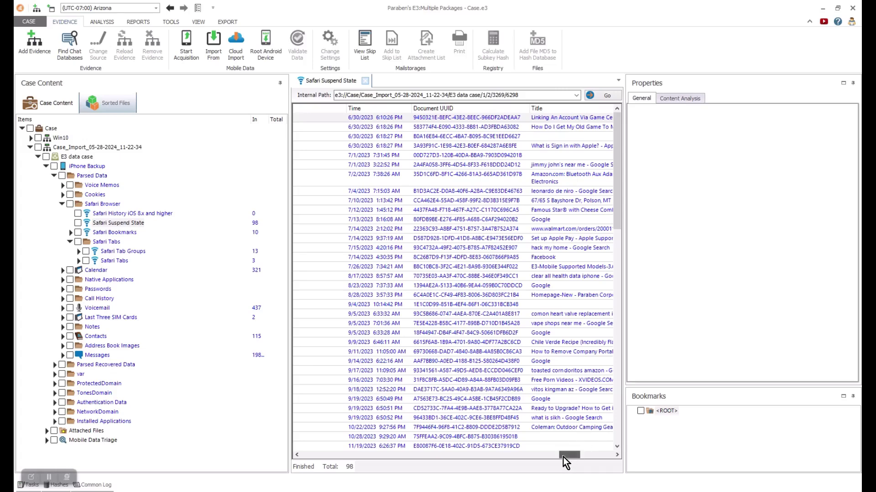
pyautogui.moveTo(563, 457); pyautogui.dragTo(597, 447)
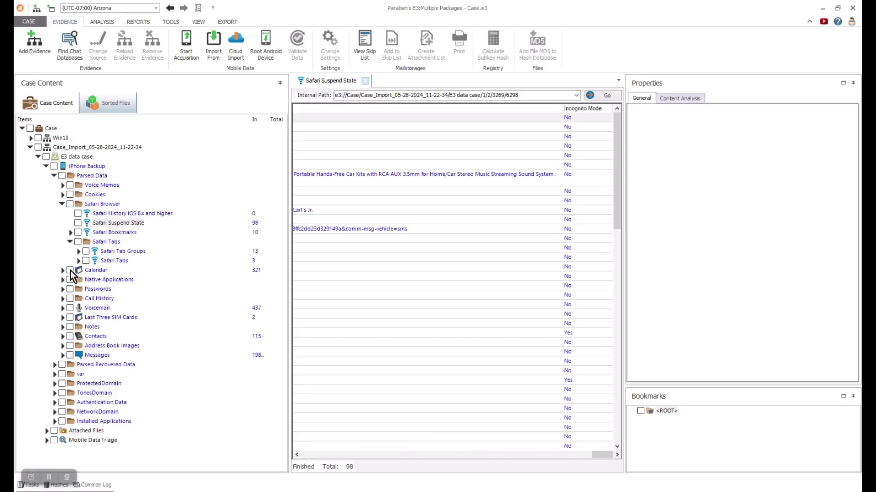
pyautogui.click(61, 204)
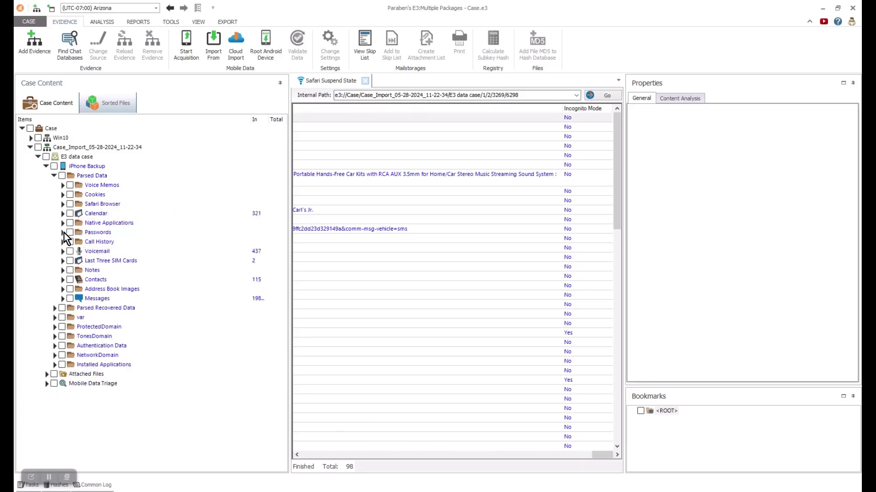
pyautogui.click(62, 223)
pyautogui.click(69, 233)
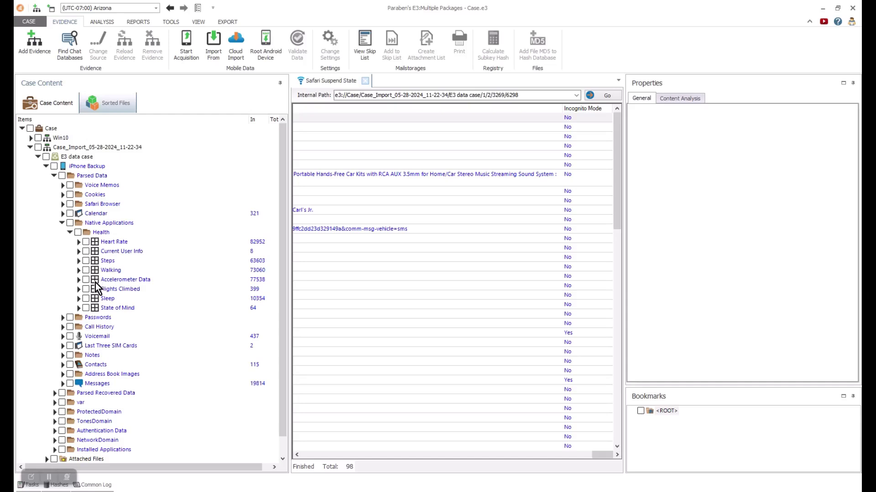
pyautogui.click(80, 308)
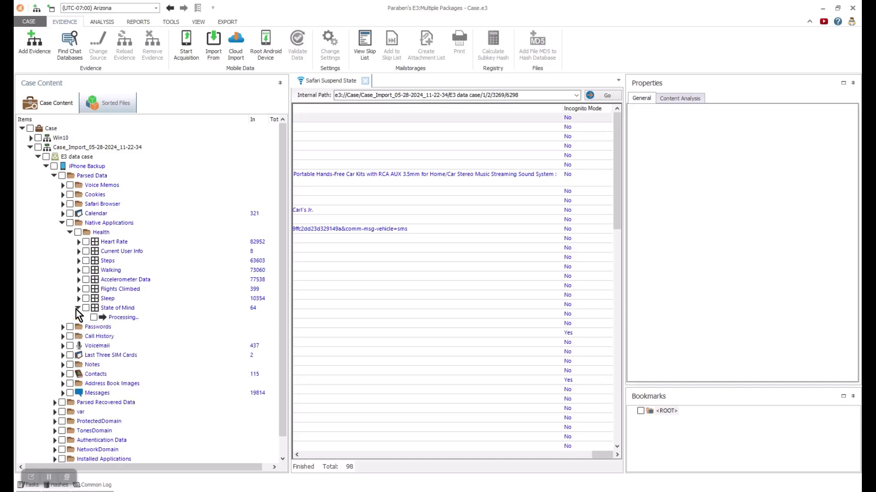
pyautogui.click(114, 307)
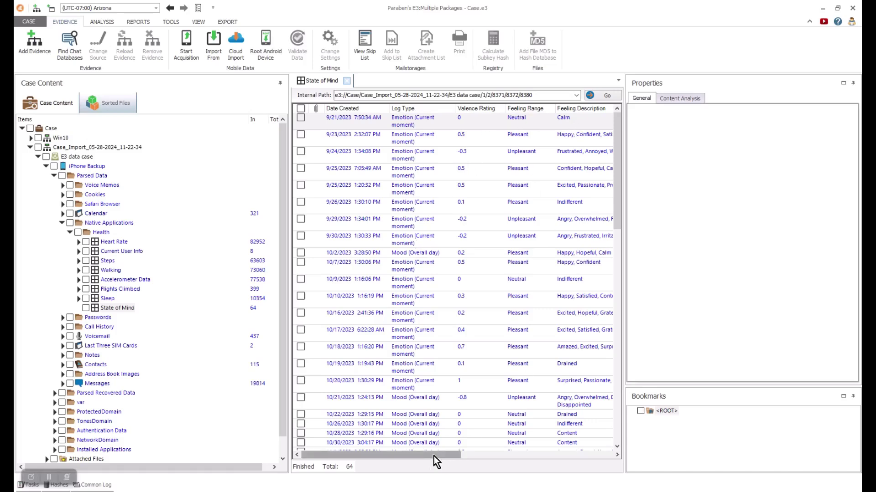
pyautogui.moveTo(434, 455); pyautogui.dragTo(584, 410)
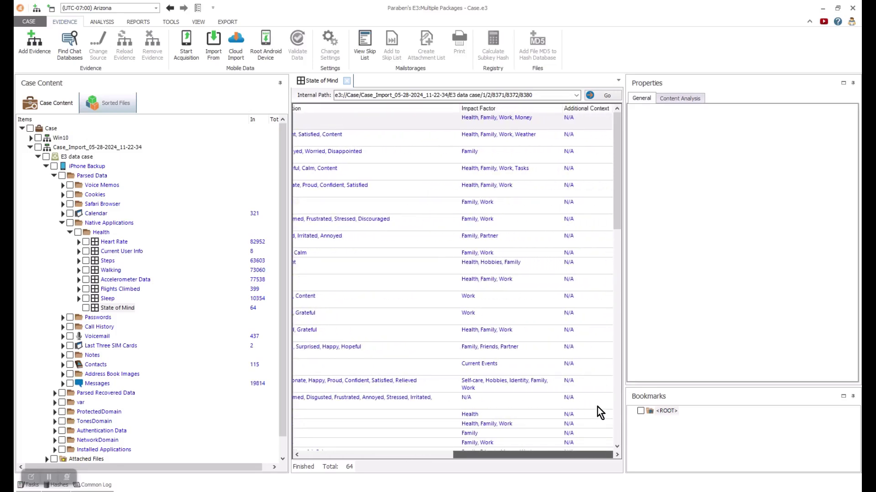
pyautogui.moveTo(573, 453); pyautogui.dragTo(420, 472)
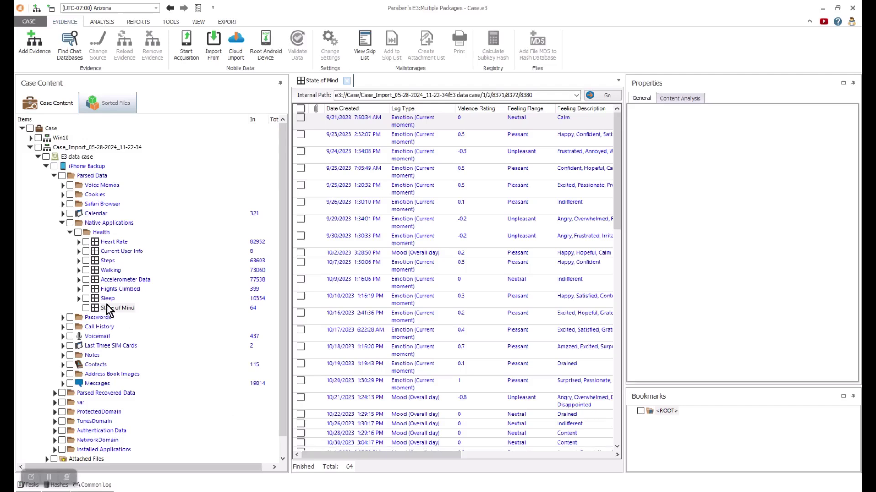
pyautogui.click(61, 223)
# Open the 31 saved Wi-Fi Passwords under General Password Data and scroll across its columns.
pyautogui.click(61, 233)
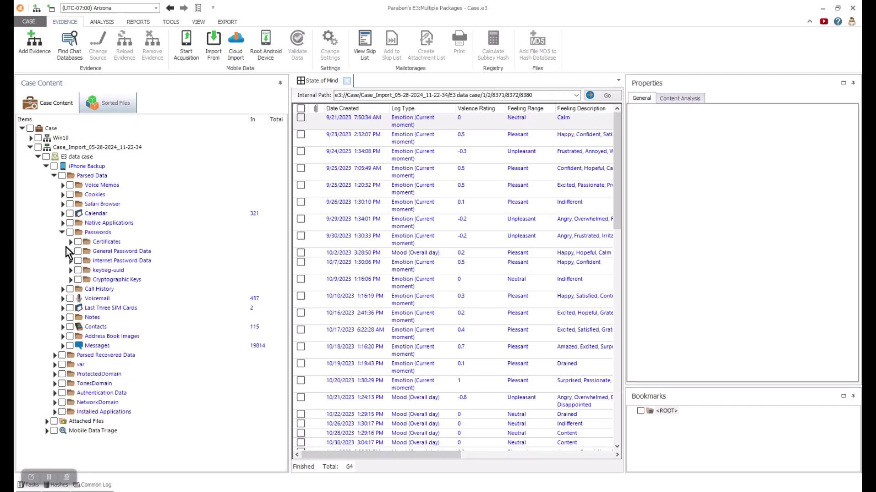
pyautogui.click(68, 252)
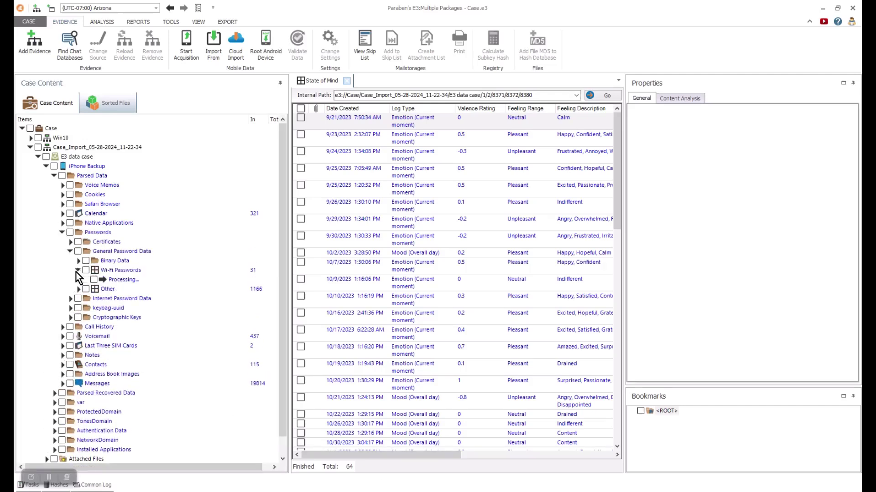
pyautogui.click(118, 270)
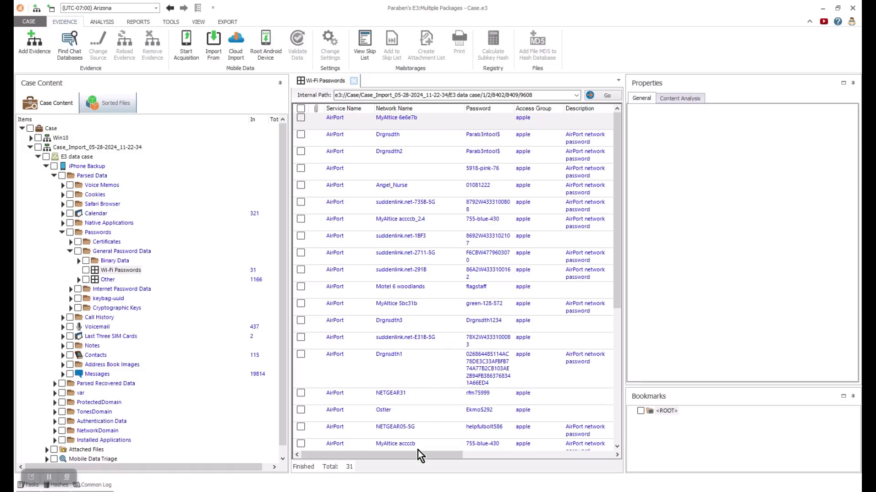
pyautogui.moveTo(417, 450); pyautogui.dragTo(546, 431)
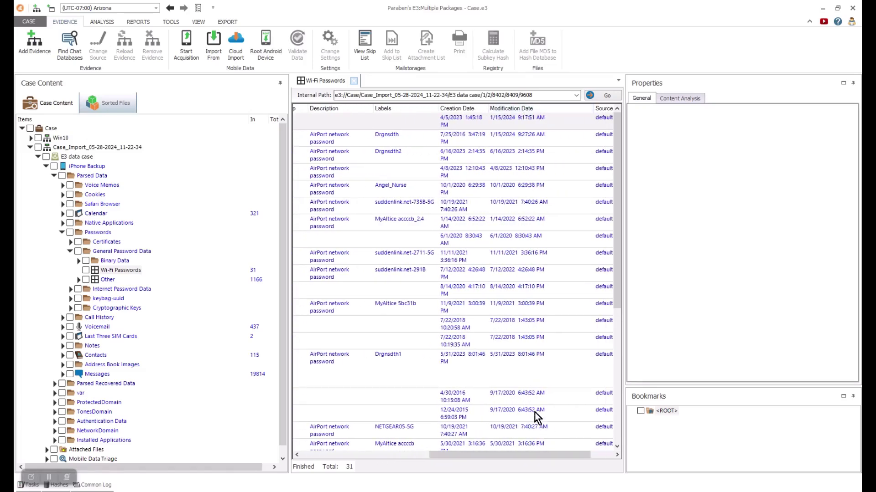
pyautogui.moveTo(524, 454); pyautogui.dragTo(319, 458)
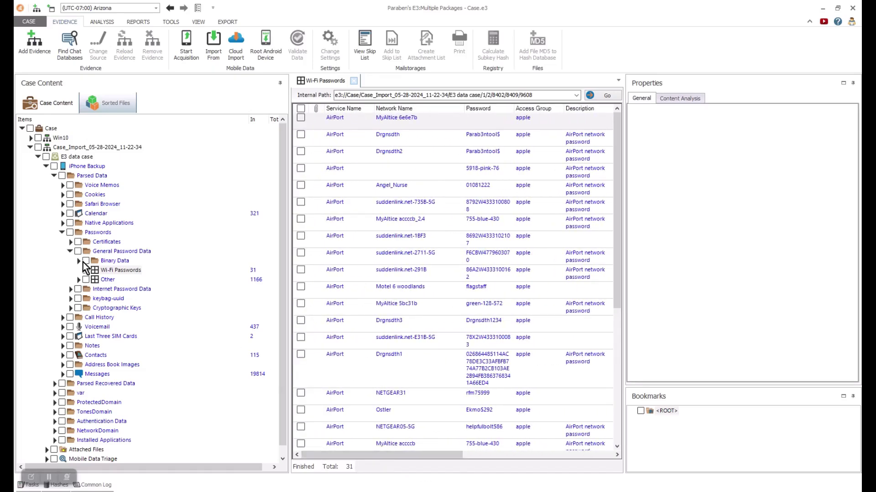
# Review the 60 Web Form Passwords under Internet Password Data, then fold the Passwords tree away.
pyautogui.click(70, 251)
pyautogui.click(70, 261)
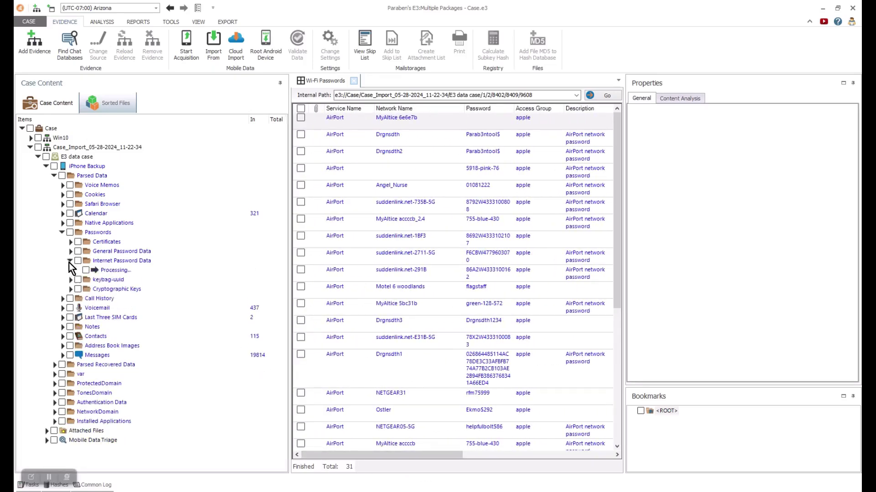
pyautogui.click(119, 280)
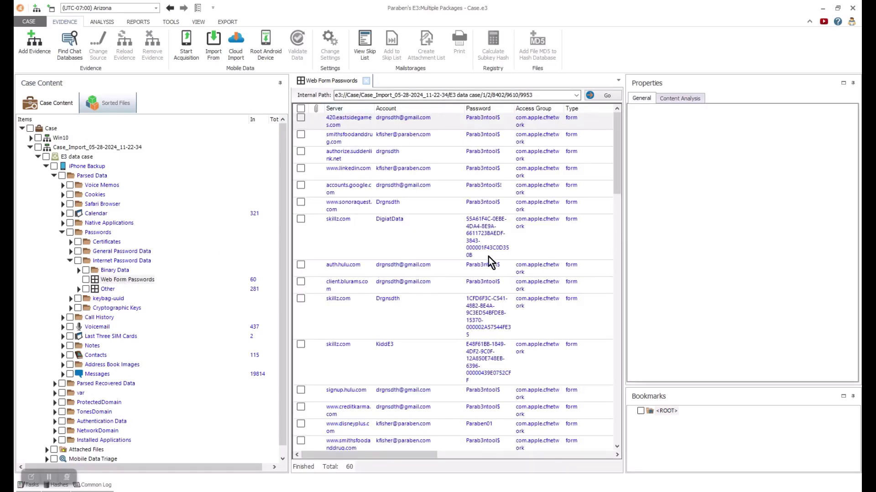
pyautogui.moveTo(392, 457); pyautogui.dragTo(594, 422)
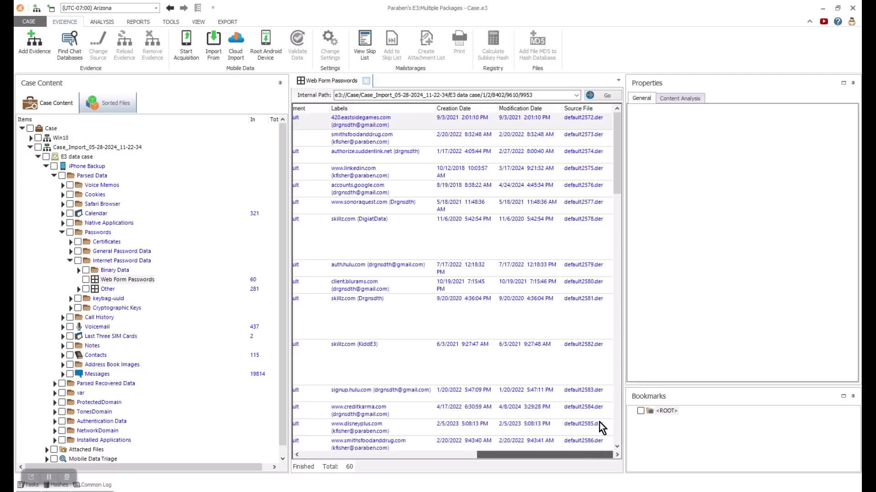
pyautogui.moveTo(567, 456); pyautogui.dragTo(352, 472)
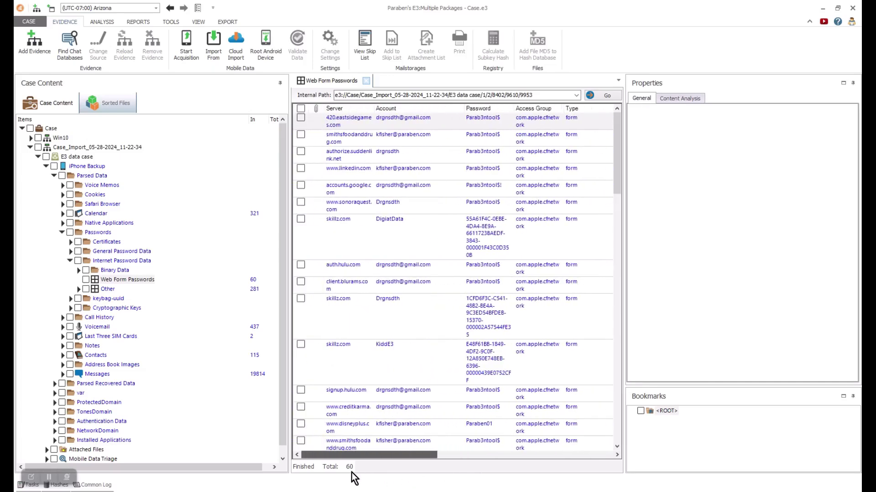
pyautogui.click(69, 260)
pyautogui.click(62, 232)
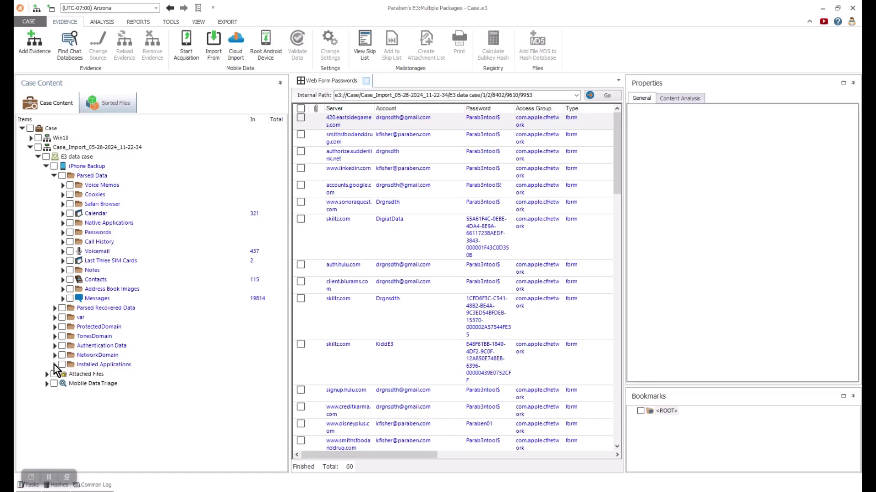
pyautogui.click(54, 365)
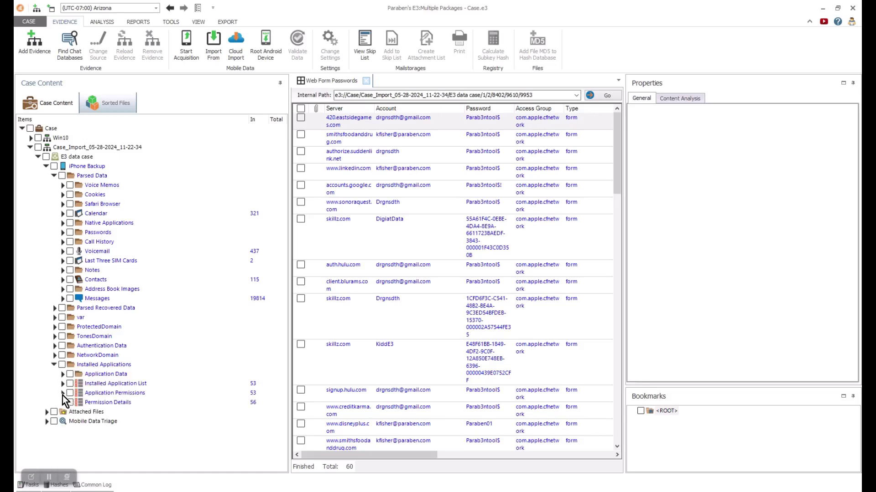
# List the 53 app permissions with malware ratings and Allowed/Denied status, then expand Application Data.
pyautogui.click(108, 393)
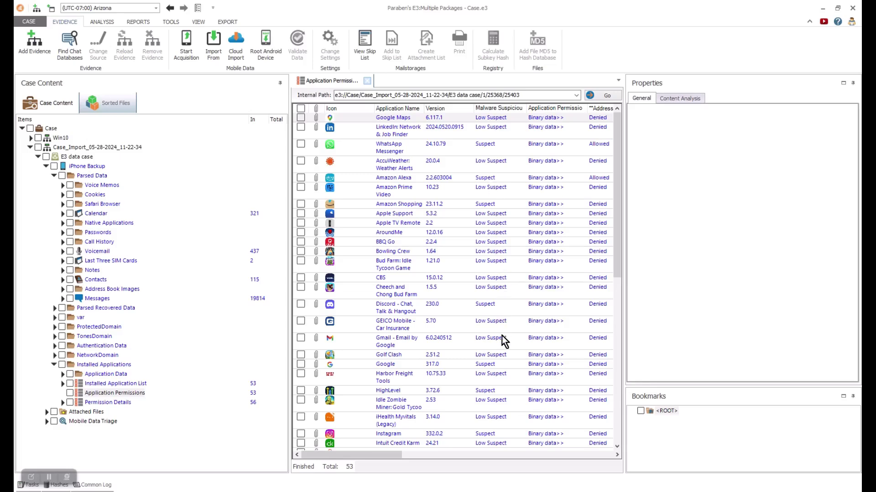
pyautogui.moveTo(377, 456); pyautogui.dragTo(154, 428)
pyautogui.click(63, 374)
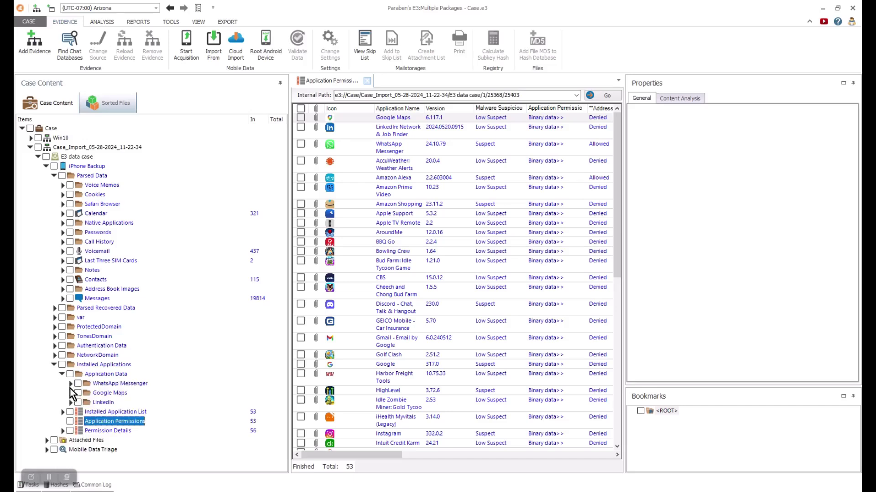
# Open the 67-message WhatsApp group chat and scroll to its audio/ogg and JPEG media details.
pyautogui.click(70, 384)
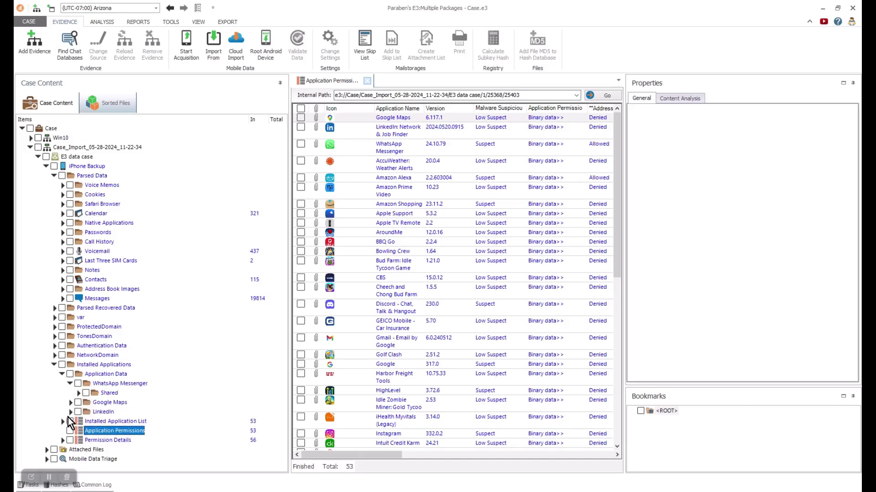
pyautogui.click(78, 393)
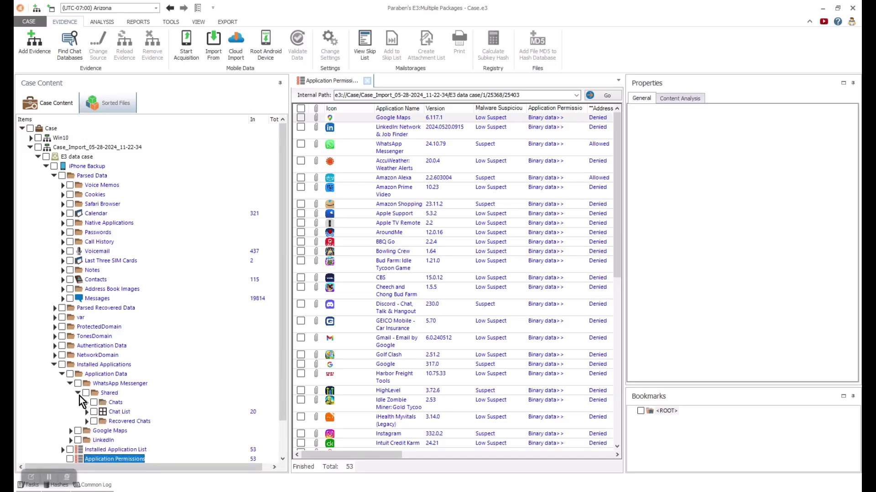
pyautogui.click(86, 403)
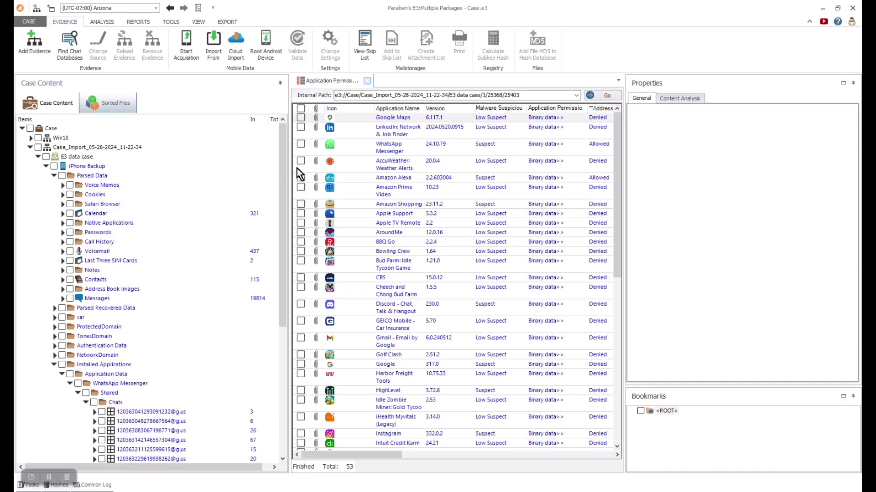
pyautogui.moveTo(286, 179); pyautogui.dragTo(286, 305)
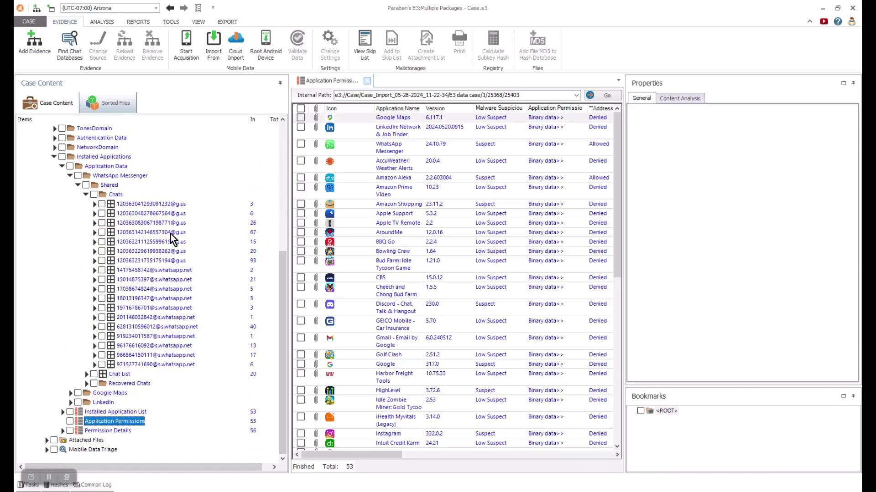
pyautogui.click(134, 232)
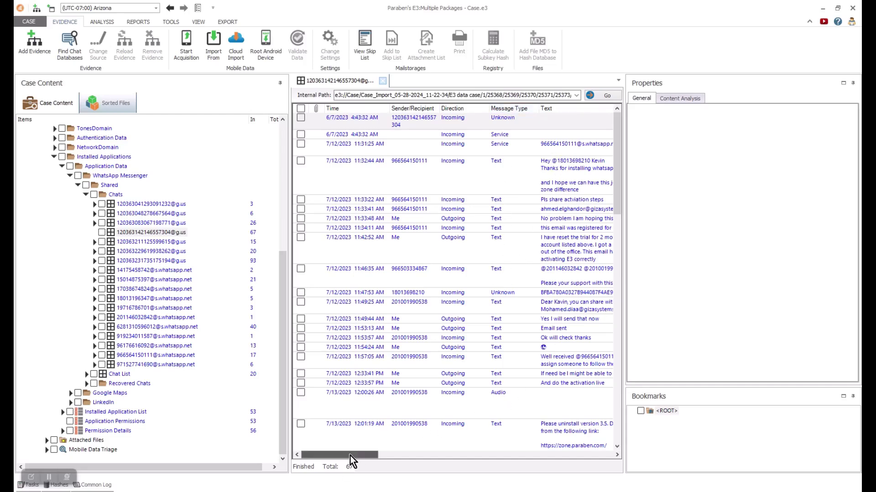
pyautogui.moveTo(350, 455); pyautogui.dragTo(572, 442)
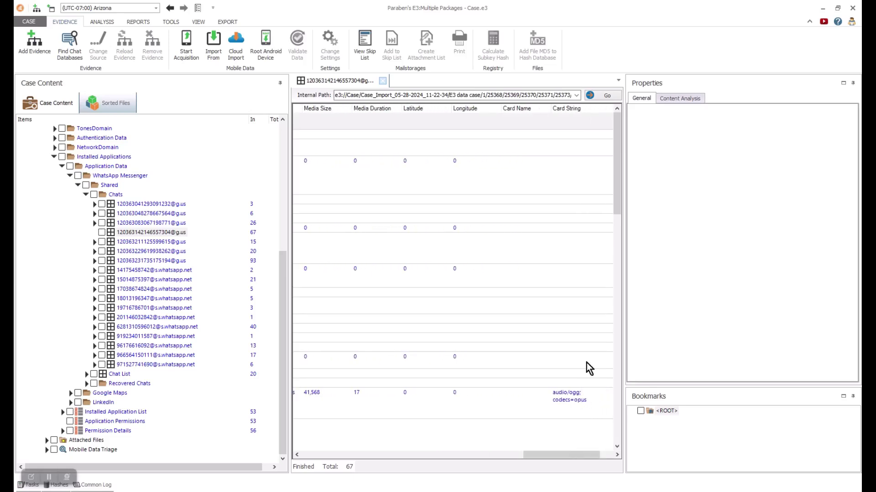
pyautogui.moveTo(616, 166); pyautogui.dragTo(620, 233)
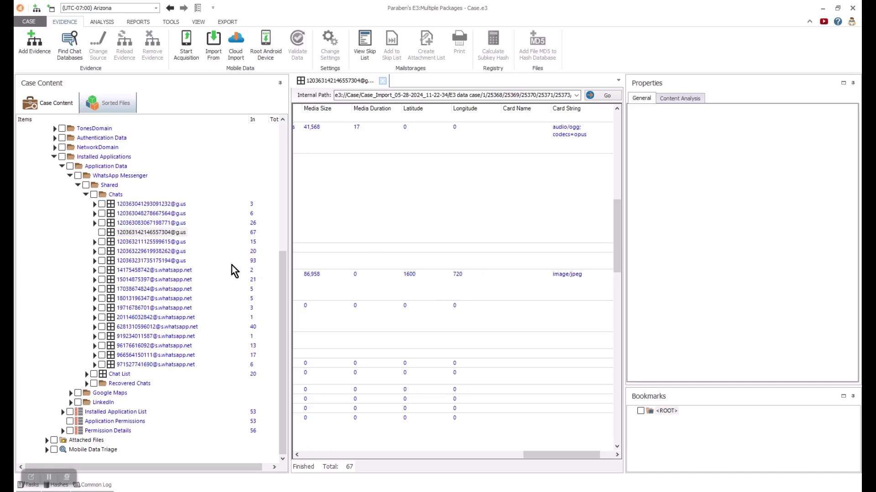
pyautogui.click(61, 167)
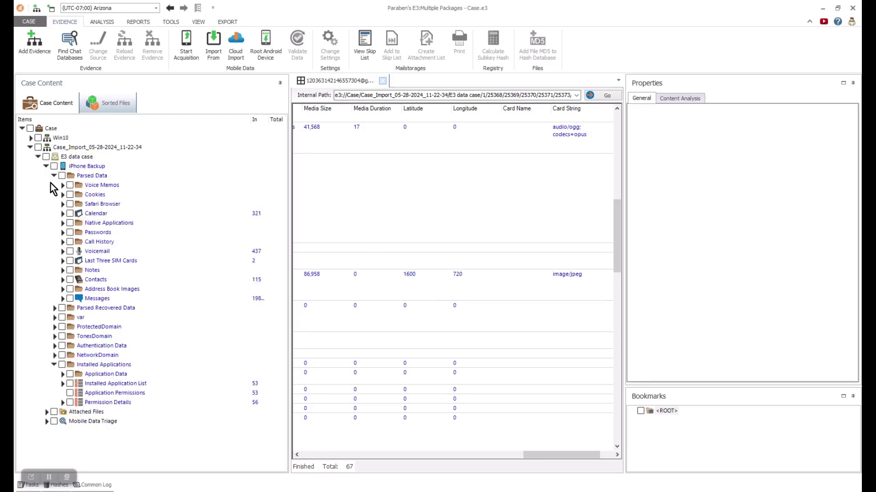
# Collapse the iPhone case tree and start an iCloud Photos cloud import, entering the account login.
pyautogui.click(54, 175)
pyautogui.click(46, 166)
pyautogui.click(39, 157)
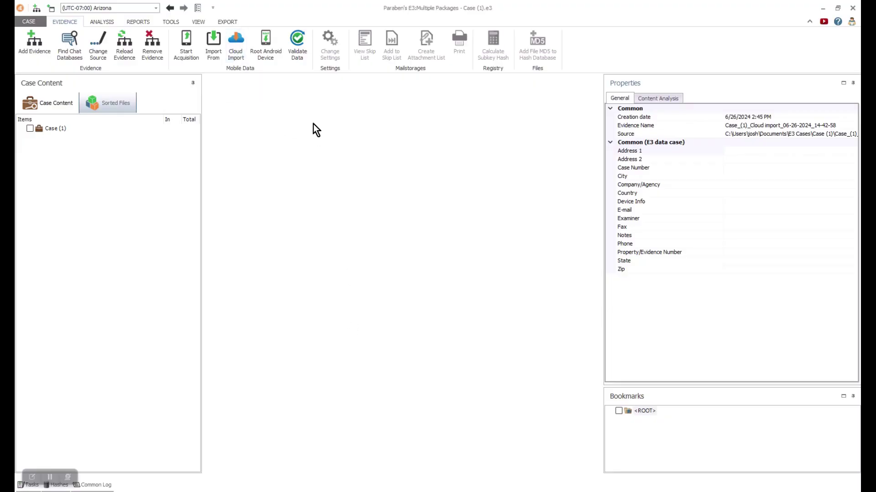
pyautogui.click(308, 167)
pyautogui.scroll(-3, 264, 210)
pyautogui.click(257, 233)
pyautogui.click(338, 170)
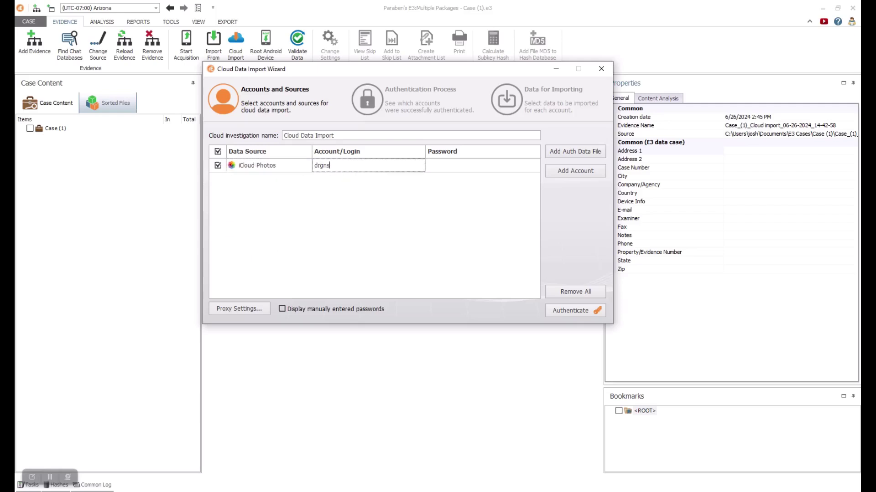
# Authenticate the account and import the iCloud Photos data into Case (1).
pyautogui.click(576, 312)
pyautogui.click(578, 309)
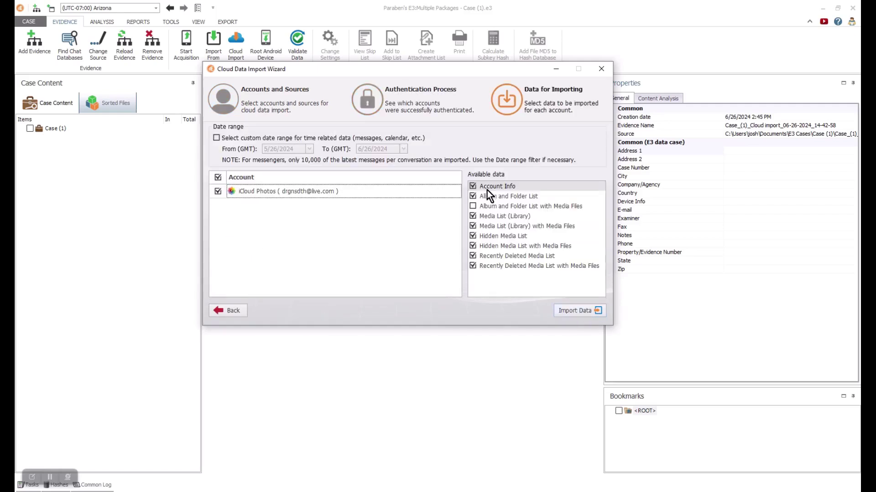
pyautogui.click(573, 311)
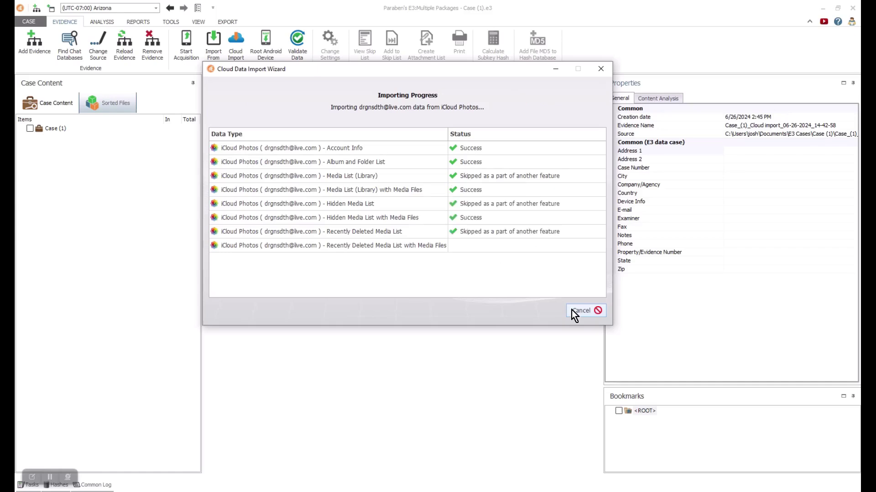
pyautogui.click(578, 310)
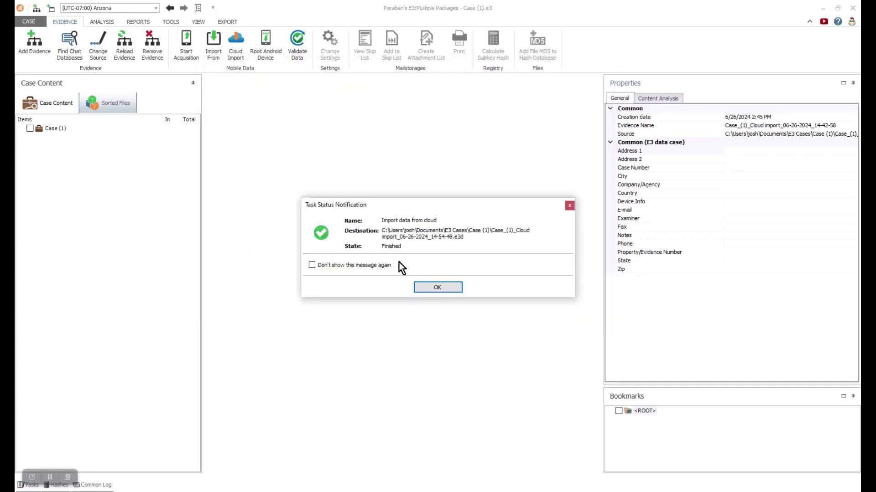
pyautogui.click(437, 287)
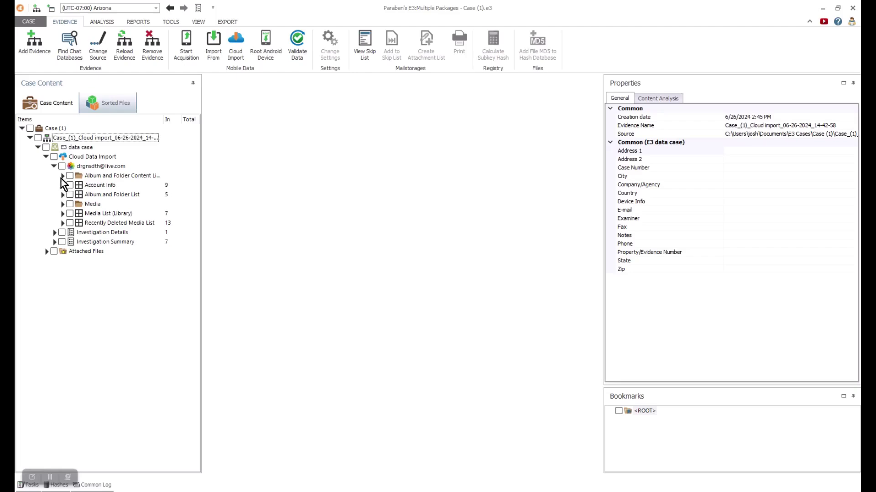
# View the imported Account Info and Album and Folder List tables.
pyautogui.click(100, 185)
pyautogui.click(112, 195)
pyautogui.moveTo(404, 440); pyautogui.dragTo(308, 454)
# Inspect recently deleted IMG_0442.HEIC and IMG_5422.heic, checking their EXIF metadata and picture previews.
pyautogui.click(63, 203)
pyautogui.click(113, 214)
pyautogui.click(623, 99)
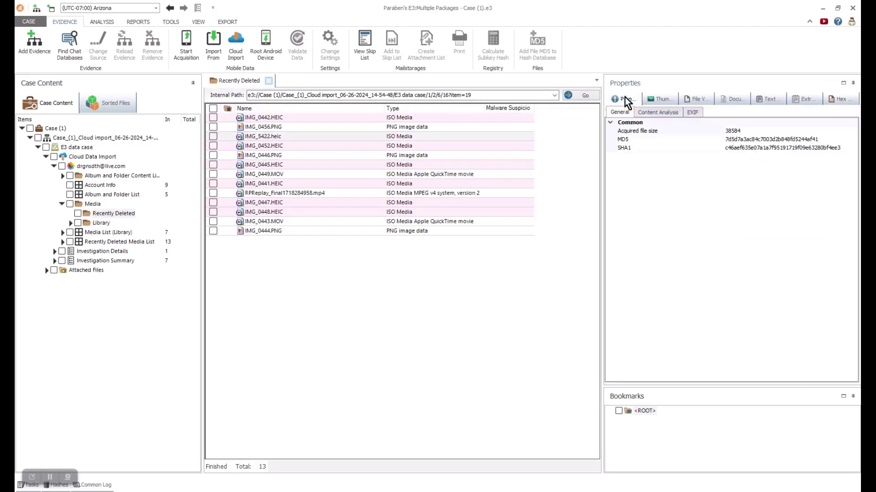
pyautogui.click(692, 112)
pyautogui.click(287, 119)
pyautogui.moveTo(853, 171); pyautogui.dragTo(857, 274)
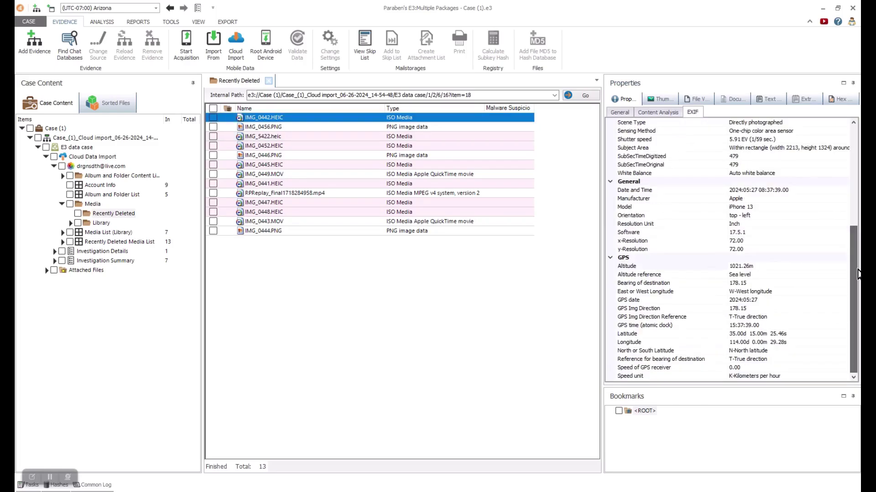
pyautogui.click(424, 137)
pyautogui.click(661, 99)
pyautogui.click(695, 99)
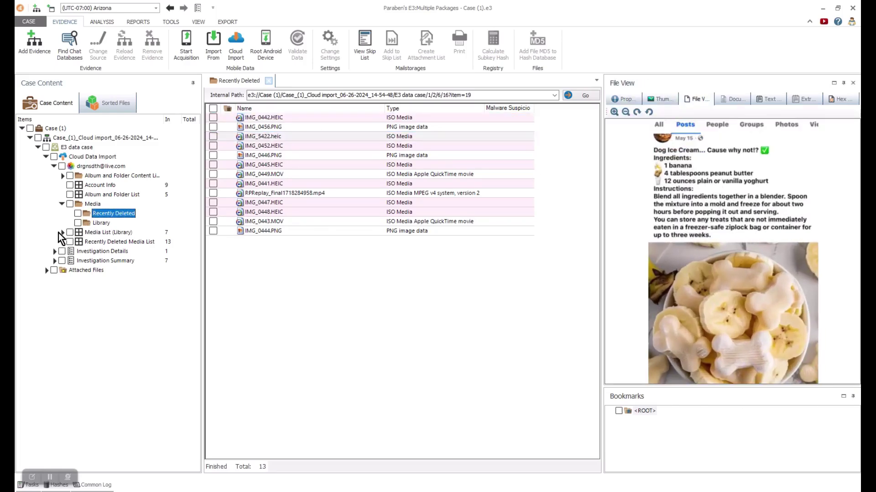
# Review the Media List (Library) and Recently Deleted Media List tables, then show the case's evidence properties.
pyautogui.click(102, 232)
pyautogui.moveTo(244, 455); pyautogui.dragTo(382, 454)
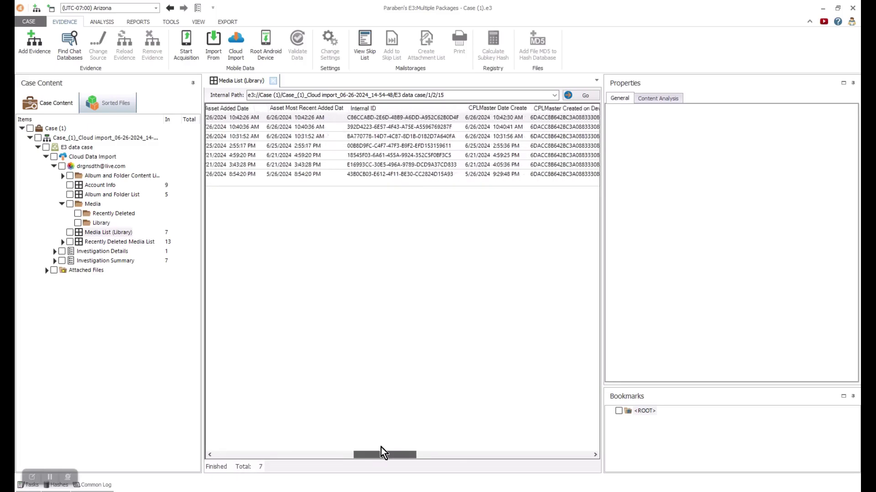
pyautogui.click(63, 243)
pyautogui.moveTo(249, 455); pyautogui.dragTo(373, 450)
pyautogui.click(233, 56)
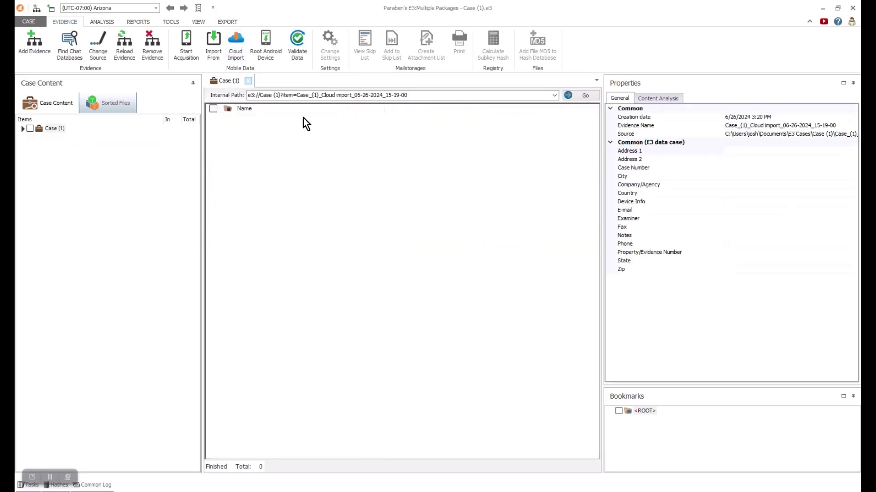
# Attempt a Google Mail cloud import with the account e-mail and password.
pyautogui.moveTo(434, 137); pyautogui.dragTo(373, 38)
pyautogui.click(273, 133)
pyautogui.click(264, 209)
pyautogui.click(358, 134)
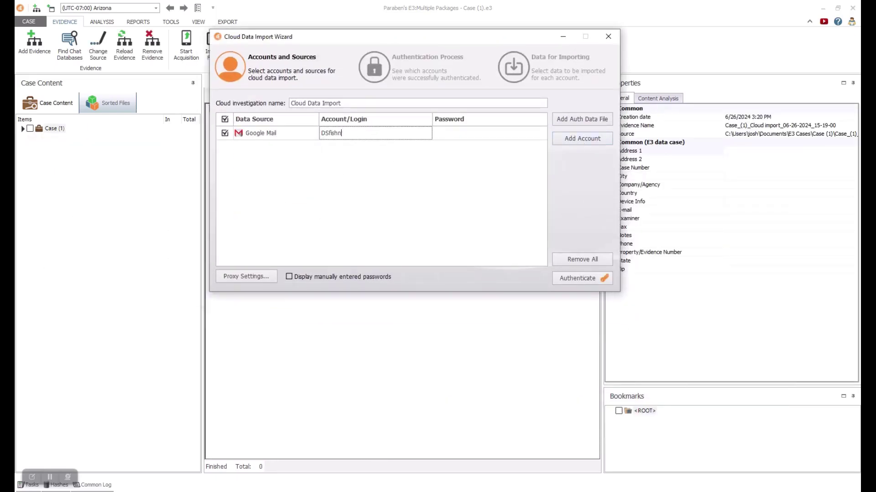
pyautogui.click(457, 134)
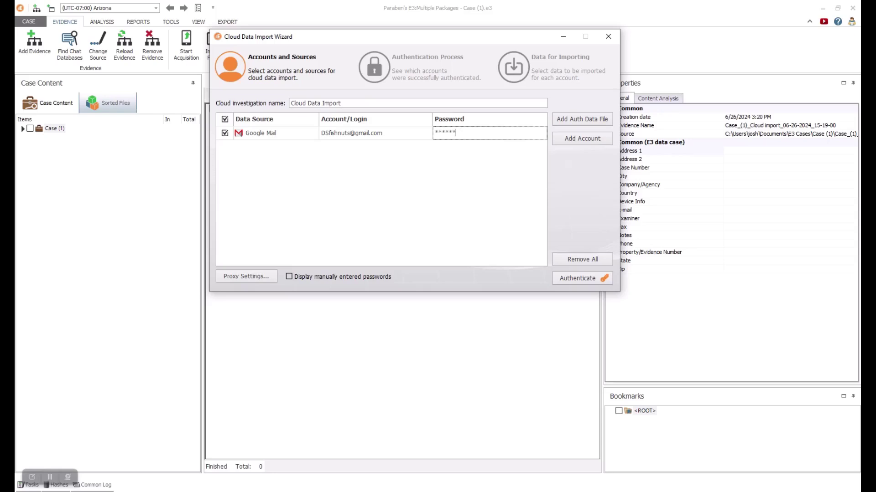
pyautogui.click(578, 278)
# Dismiss the authentication failure, close the wizard and run Paraben's E3 Google Authenticator.
pyautogui.click(431, 194)
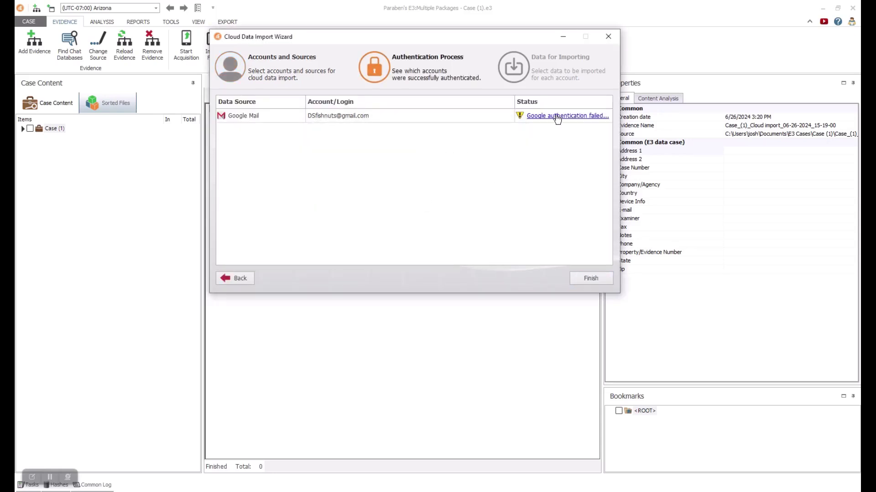
pyautogui.click(552, 119)
pyautogui.press('Escape')
pyautogui.click(608, 37)
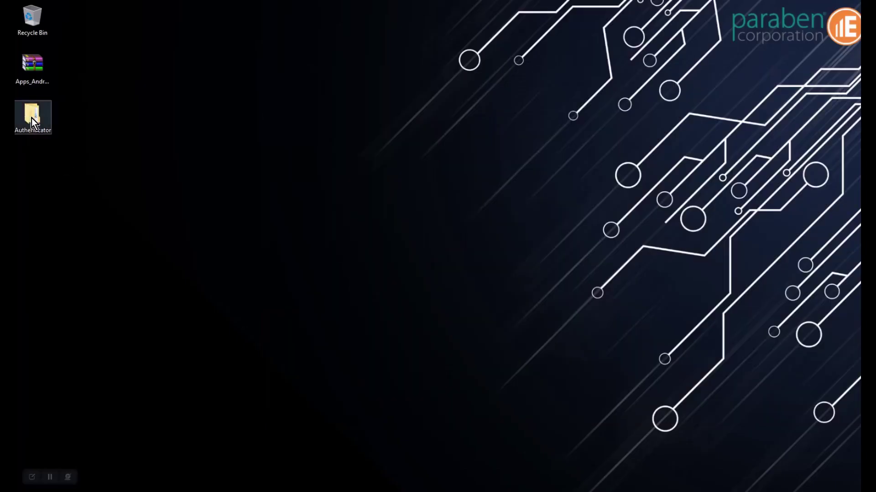
pyautogui.doubleClick(29, 113)
pyautogui.doubleClick(197, 140)
pyautogui.moveTo(429, 200); pyautogui.dragTo(147, 168)
# Copy the authenticator's sign-in URL and enter the Google account e-mail in Chrome.
pyautogui.hotkey('ctrl', 'c')
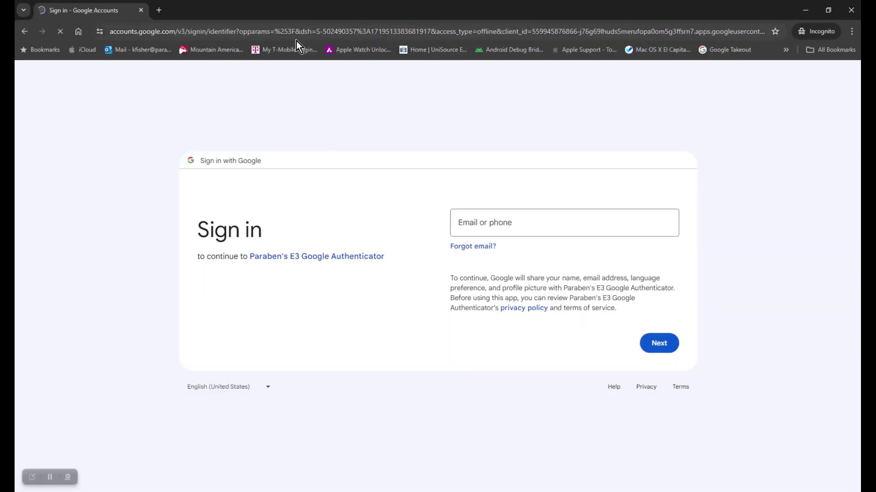
pyautogui.click(480, 215)
pyautogui.press('Tab')
pyautogui.press('Return')
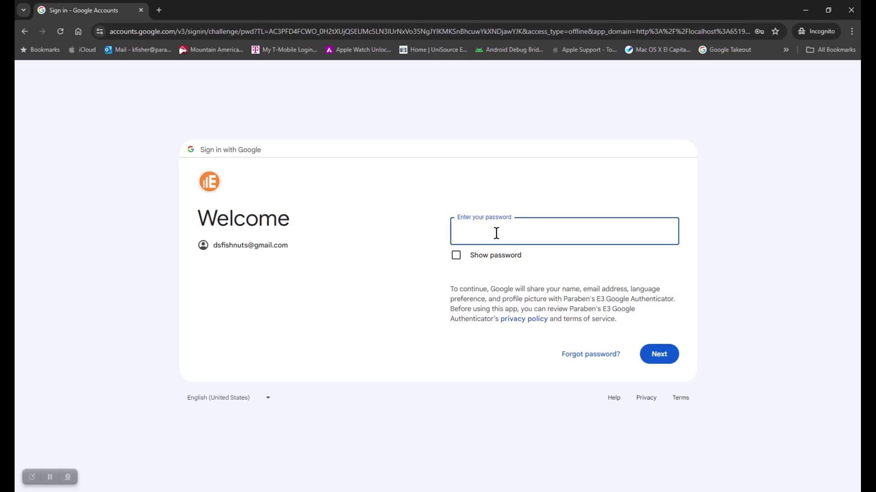
# Submit the password and verify with the texted SMS code, re-entering it after a rejection.
pyautogui.click(664, 361)
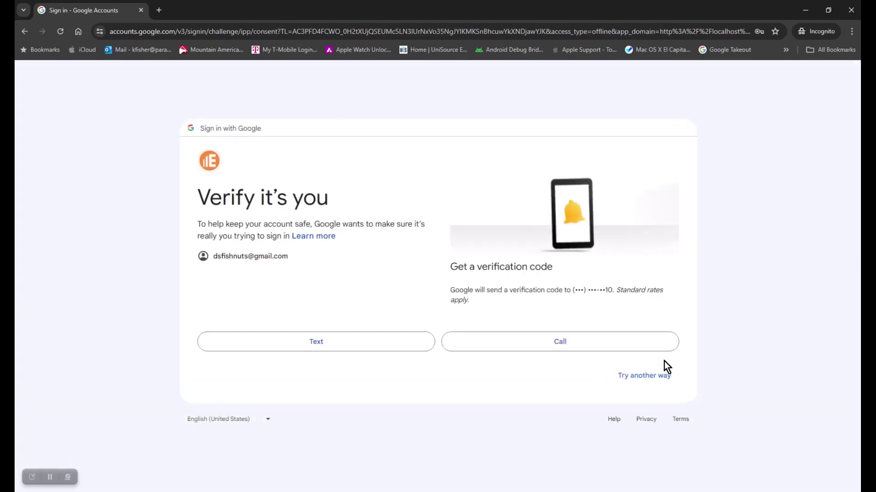
pyautogui.click(359, 339)
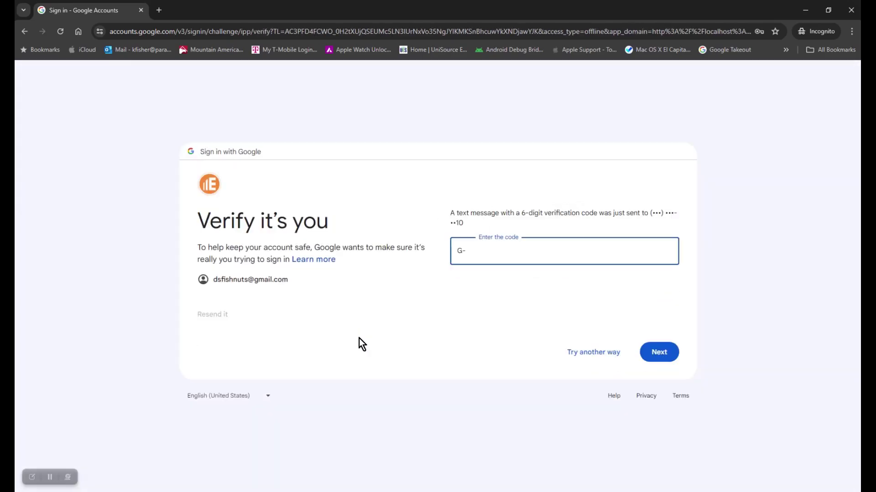
pyautogui.press('Return')
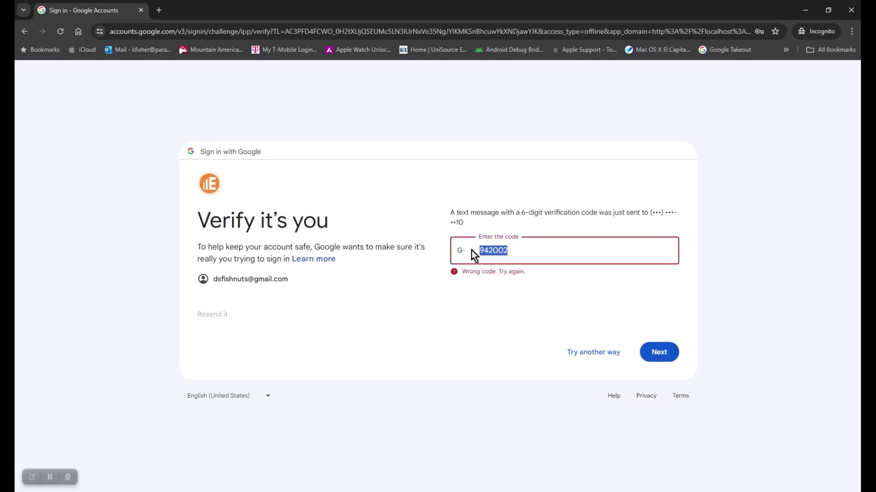
pyautogui.press('BackSpace')
pyautogui.click(659, 352)
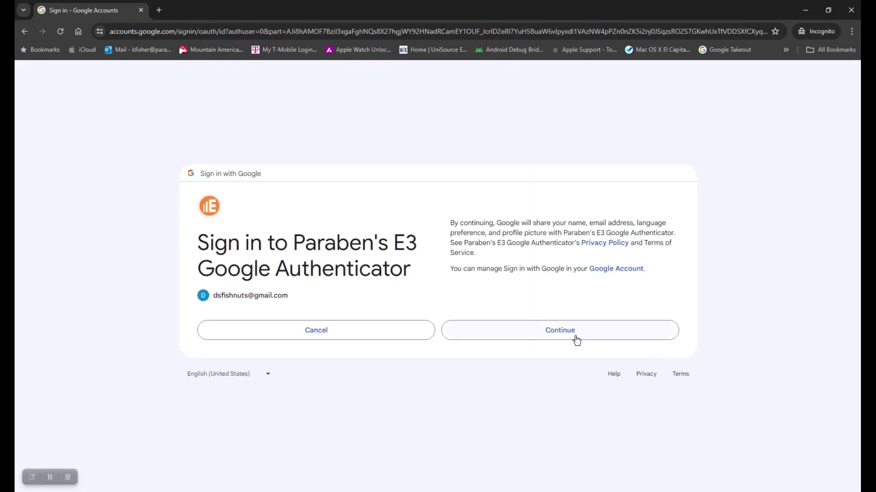
# Grant the authenticator its account permissions so Auth_Data.bin is saved, then return to E3's wizard.
pyautogui.click(576, 340)
pyautogui.click(669, 178)
pyautogui.scroll(-5, 571, 275)
pyautogui.click(552, 403)
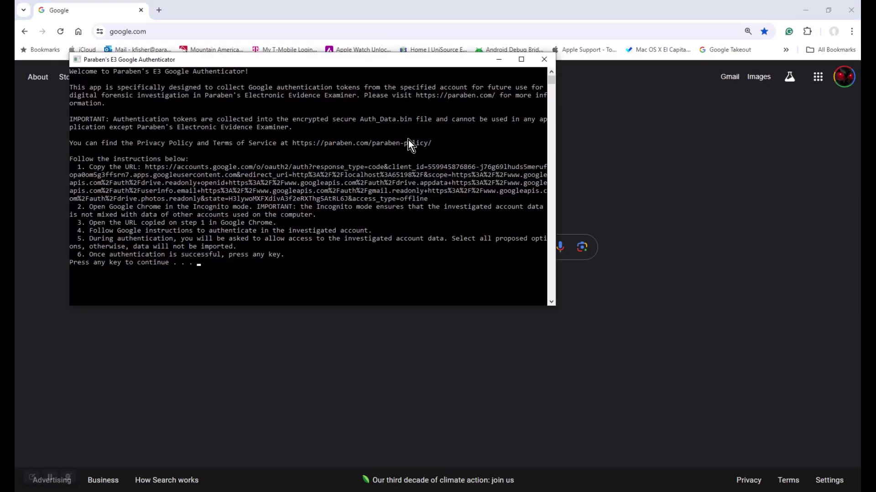
pyautogui.press('Return')
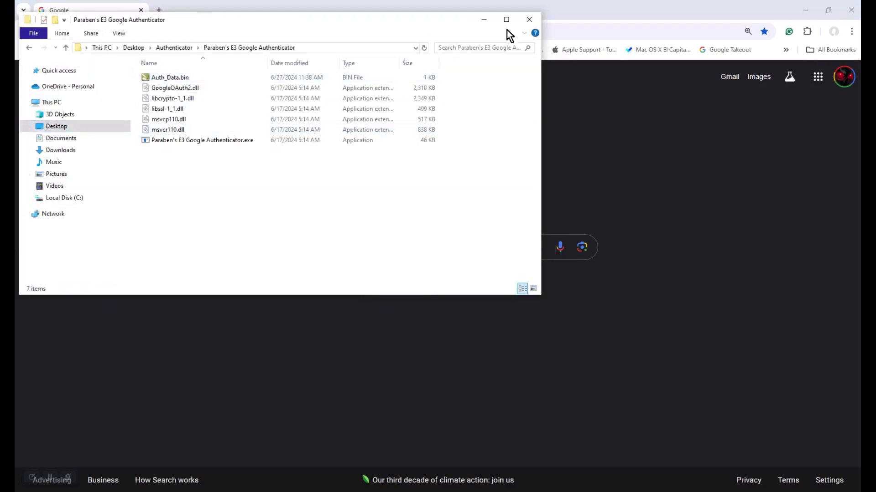
pyautogui.click(529, 19)
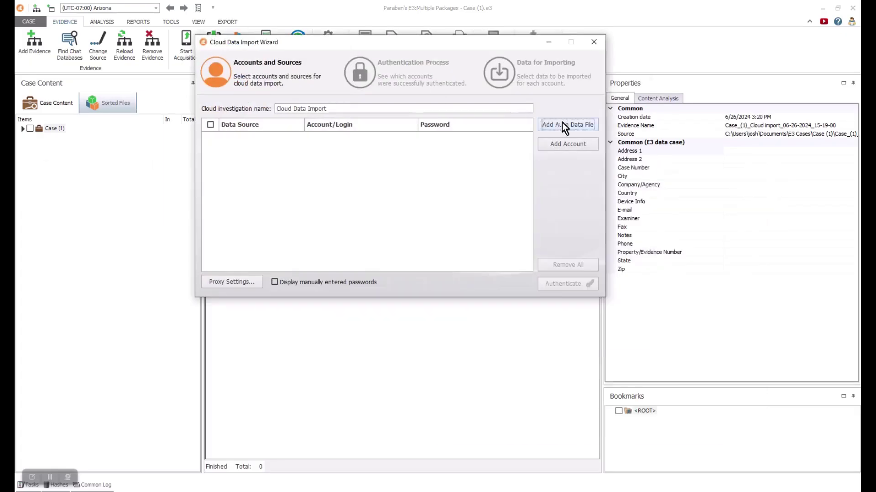
pyautogui.click(565, 125)
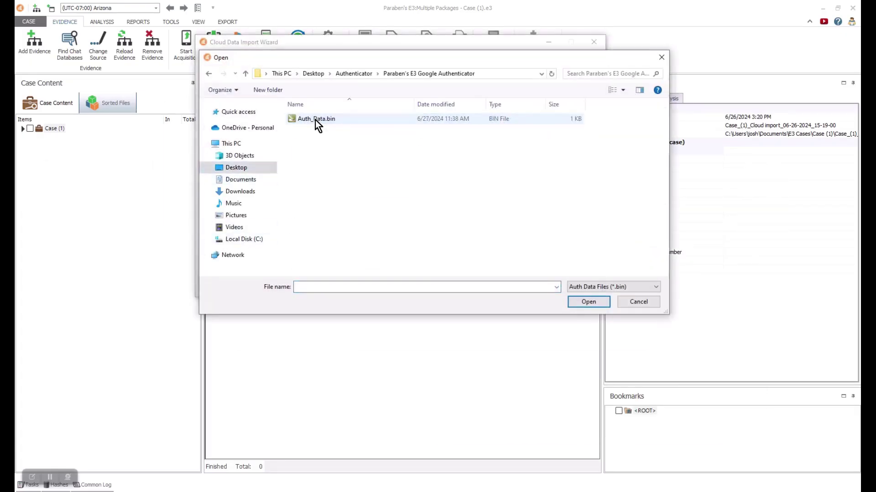
# Authenticate with Auth_Data.bin and import the Google Mail and Google Drive data.
pyautogui.doubleClick(314, 123)
pyautogui.click(568, 284)
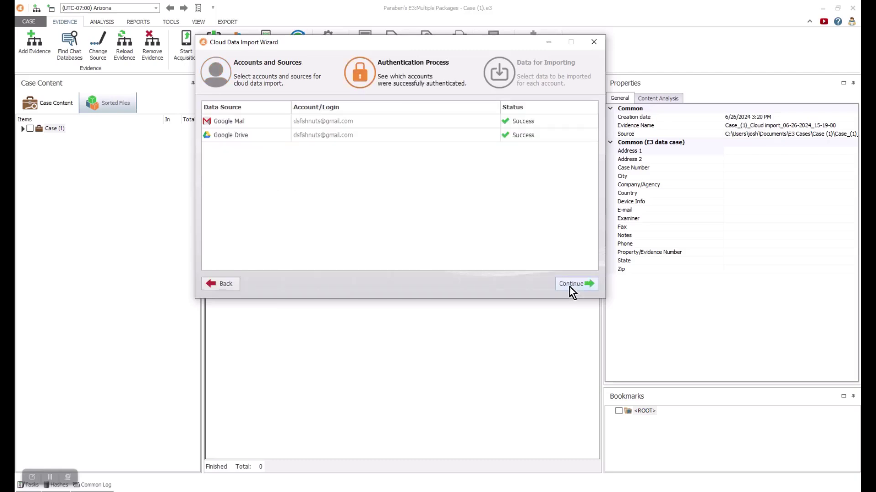
pyautogui.click(570, 285)
pyautogui.click(574, 285)
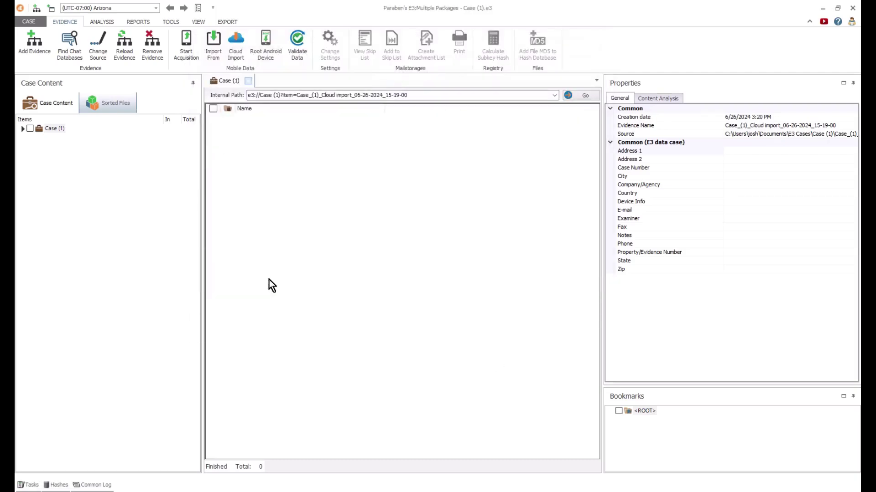
# Open the imported Gmail Inbox of 133 messages and view its first email.
pyautogui.click(23, 129)
pyautogui.click(30, 137)
pyautogui.click(92, 185)
pyautogui.moveTo(260, 454); pyautogui.dragTo(549, 439)
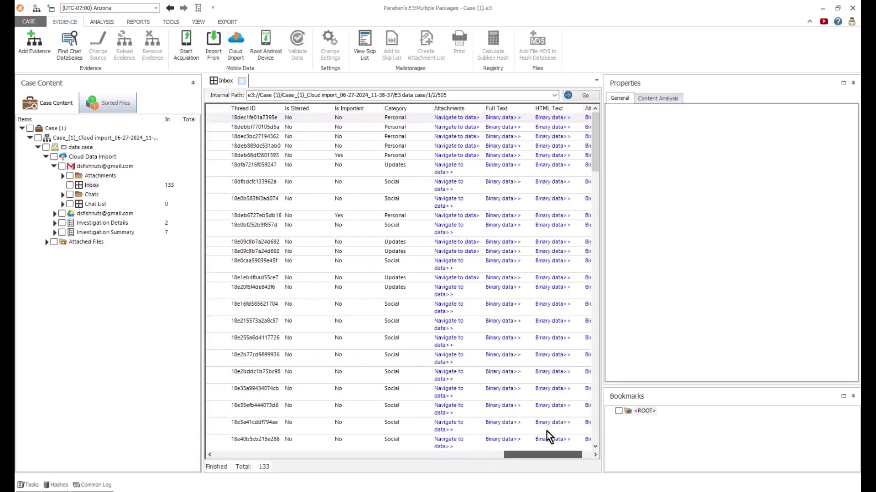
pyautogui.click(469, 118)
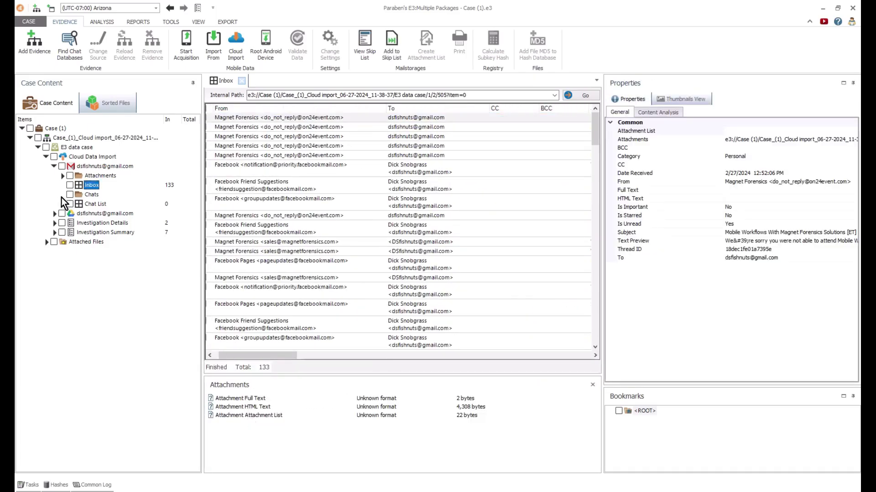